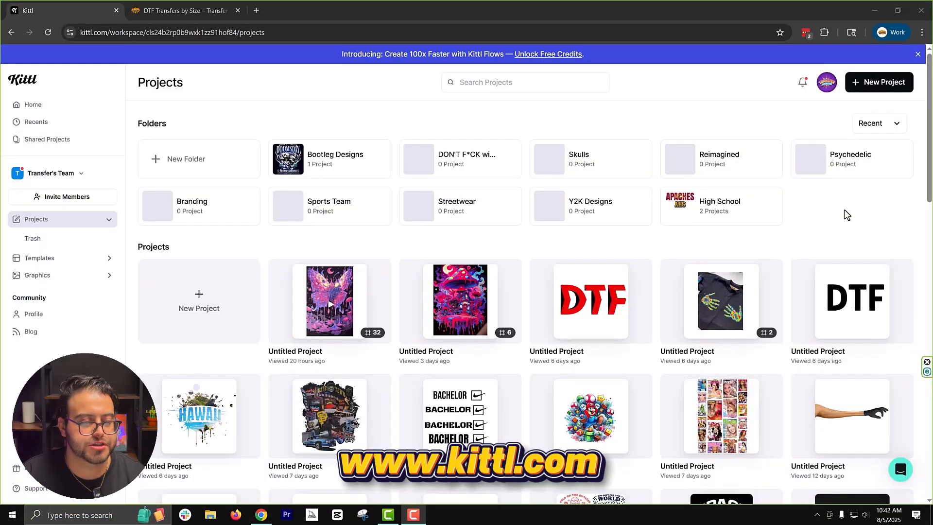
Step: Start a new project and set its artboard unit to inches with a resolution of 300 DPI
left_click(202, 326)
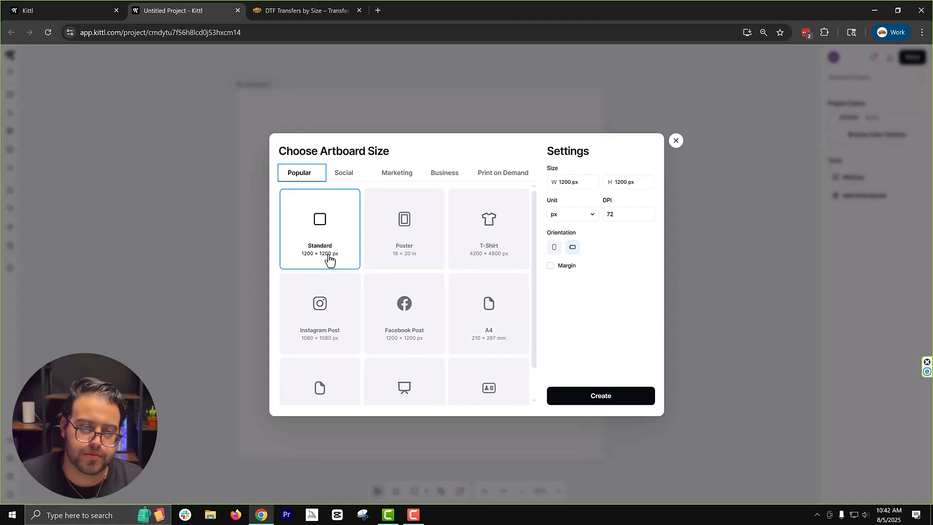
left_click(569, 214)
left_click(563, 237)
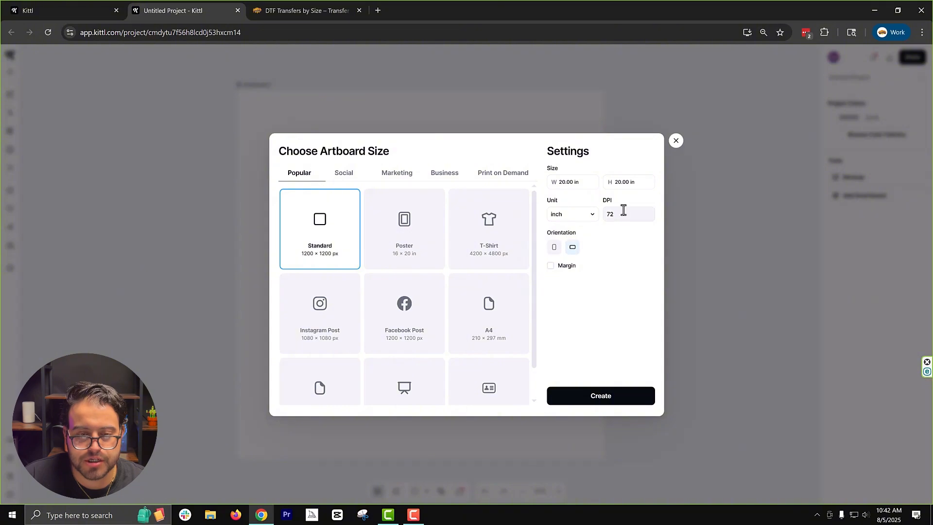
double_click(627, 212)
type("300")
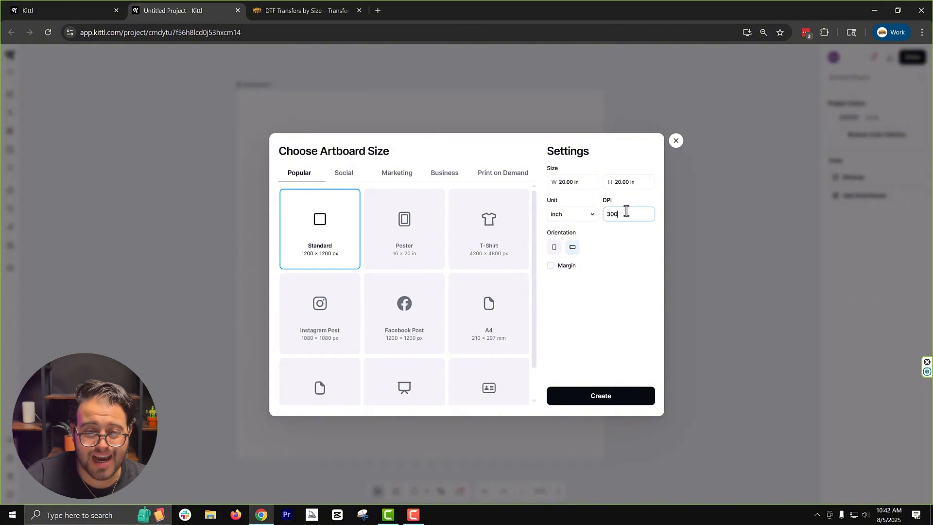
Step: Set the artboard size to 15 in wide by 15 in high and create the artboard
left_click(569, 182)
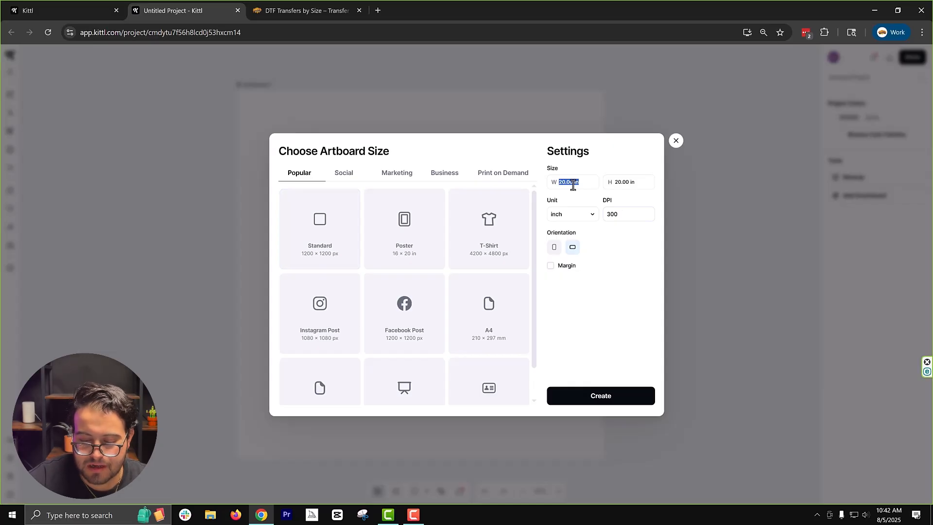
type("15")
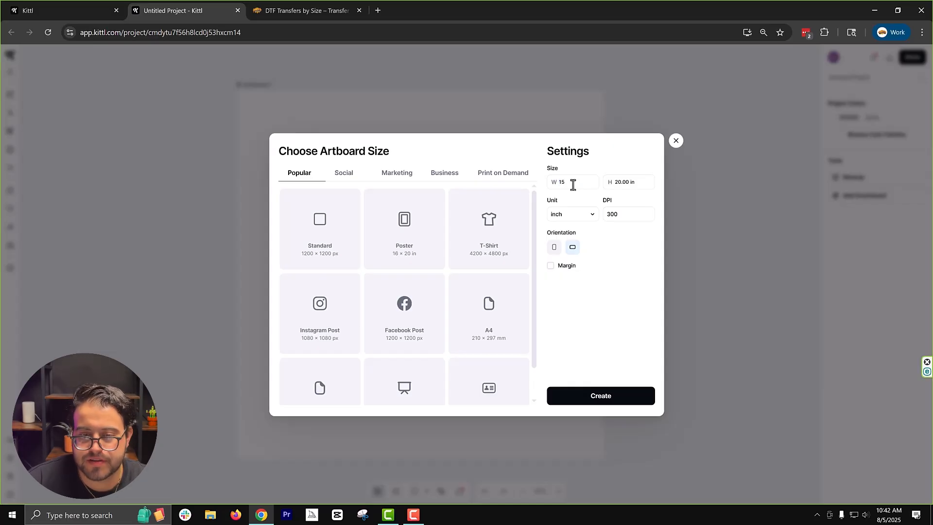
left_click(640, 182)
type("15")
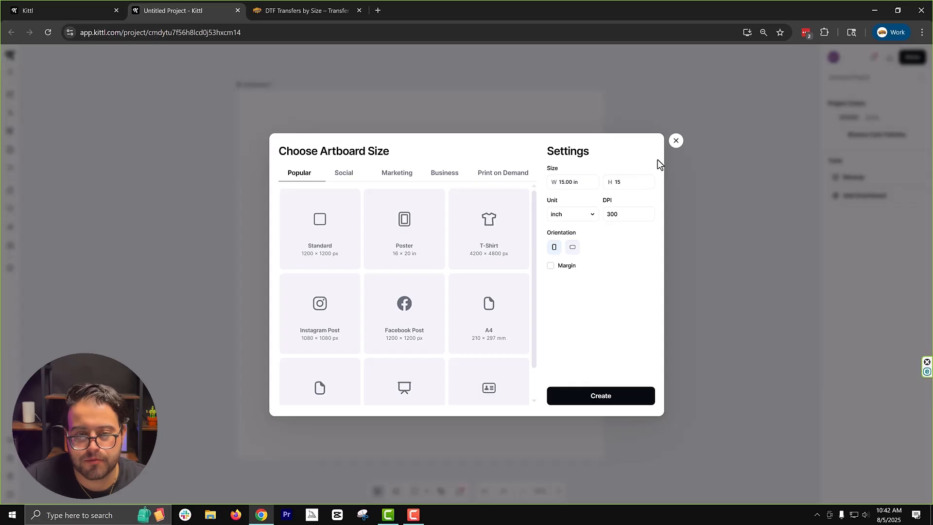
left_click(599, 397)
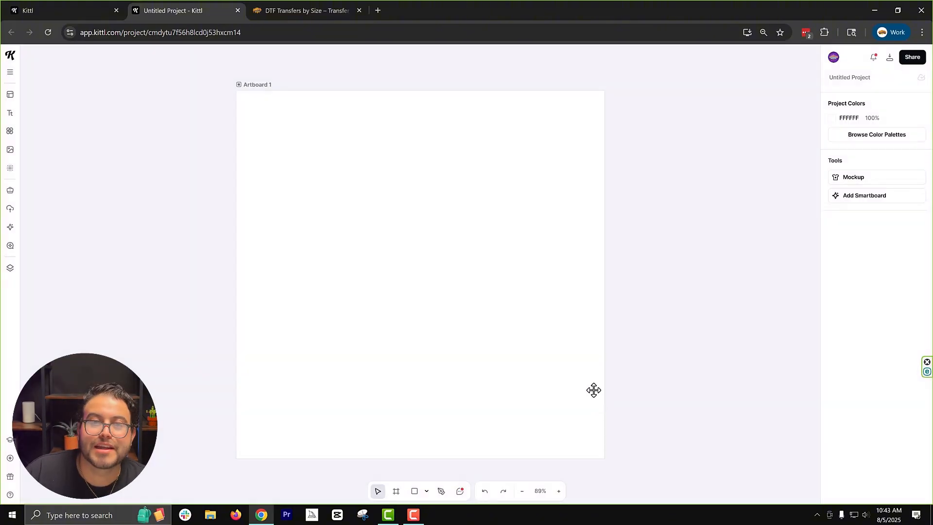
Step: Insert the vintage Bourbon text template and try Anton, Knewave and a distressed number-plate typeface on the final N of BOURBON
left_click(11, 114)
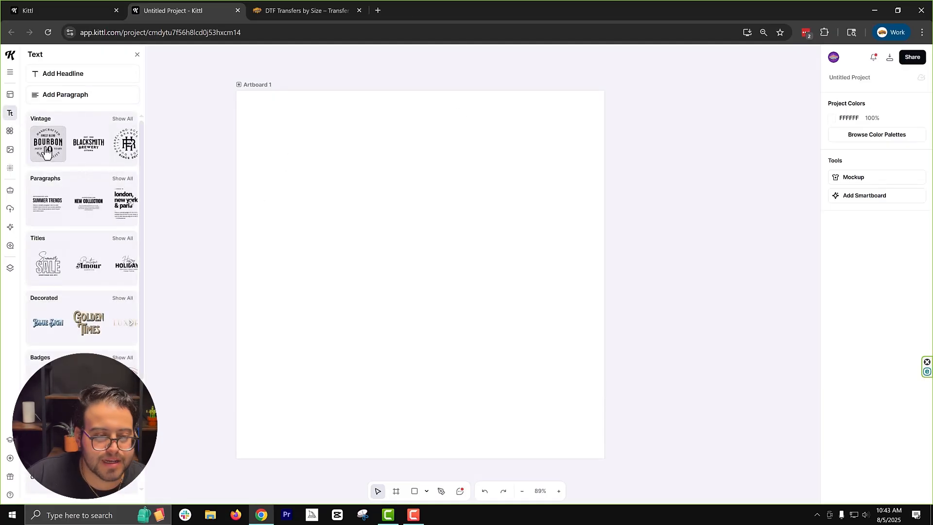
left_click(49, 150)
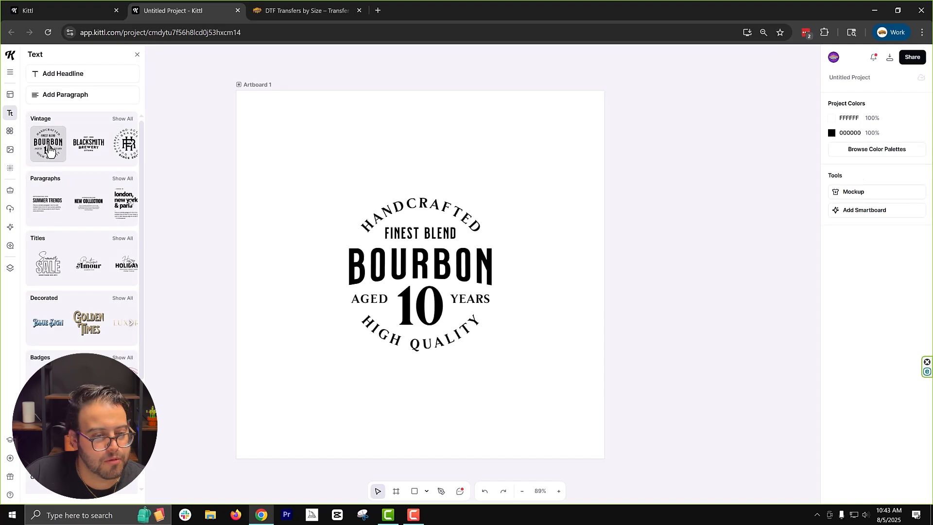
left_click(483, 265)
double_click(482, 264)
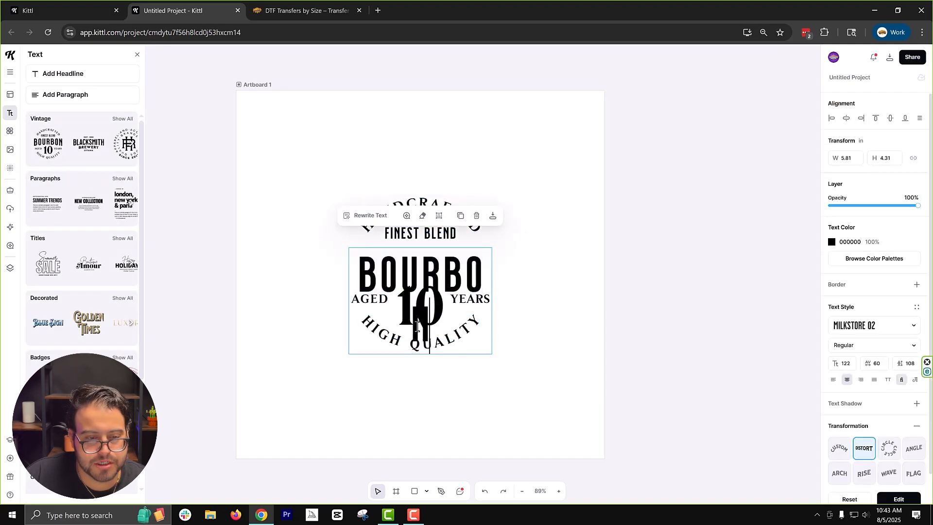
key("ctrl+a")
left_click(861, 333)
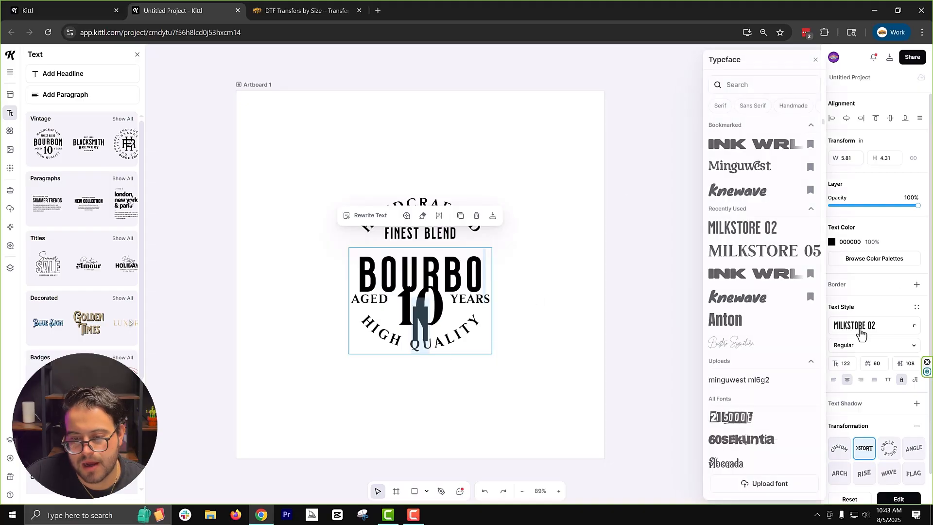
left_click(726, 319)
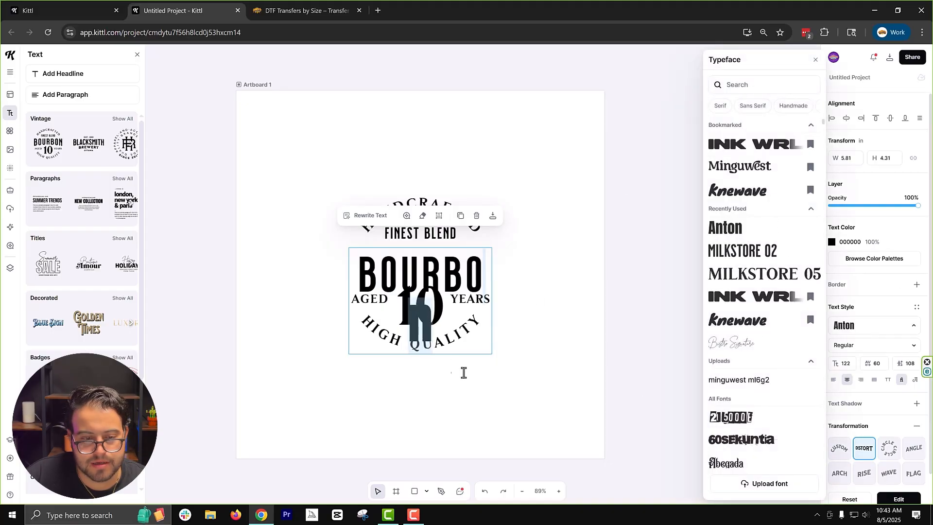
left_click(748, 322)
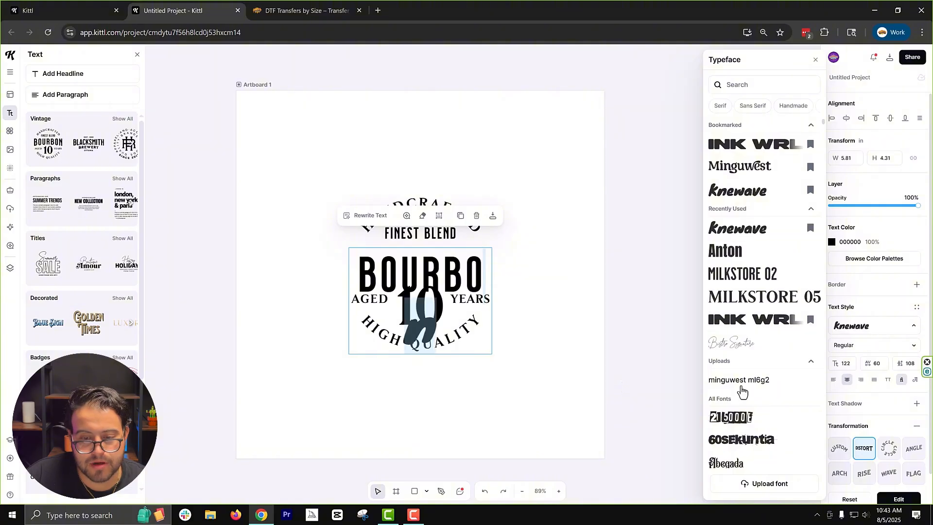
left_click(732, 417)
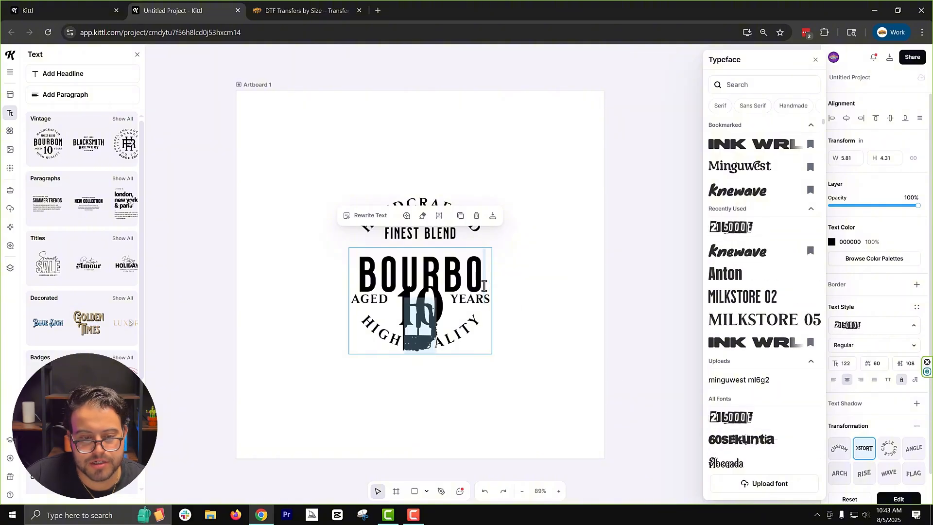
Step: Change the typeface of only the second O in BOURBON to 60sekuntia
left_click_drag(484, 286, 473, 282)
left_click(855, 325)
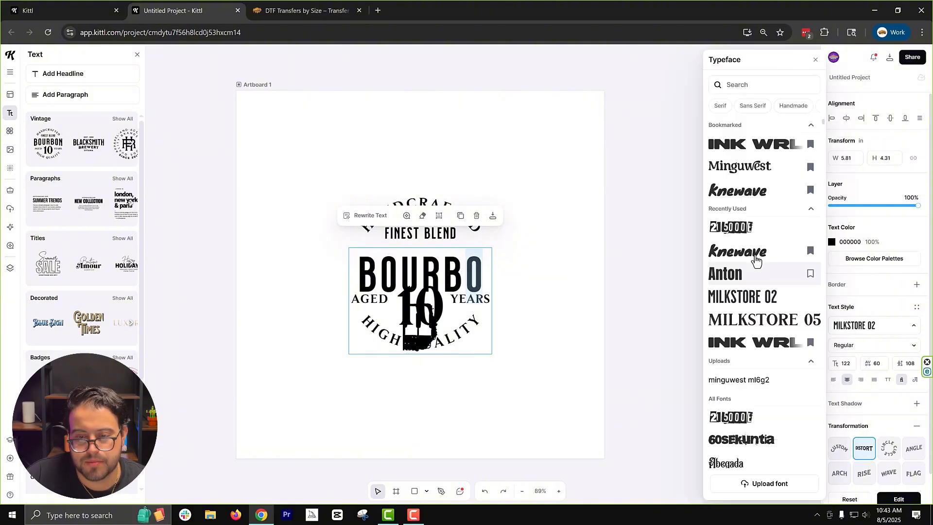
left_click(741, 437)
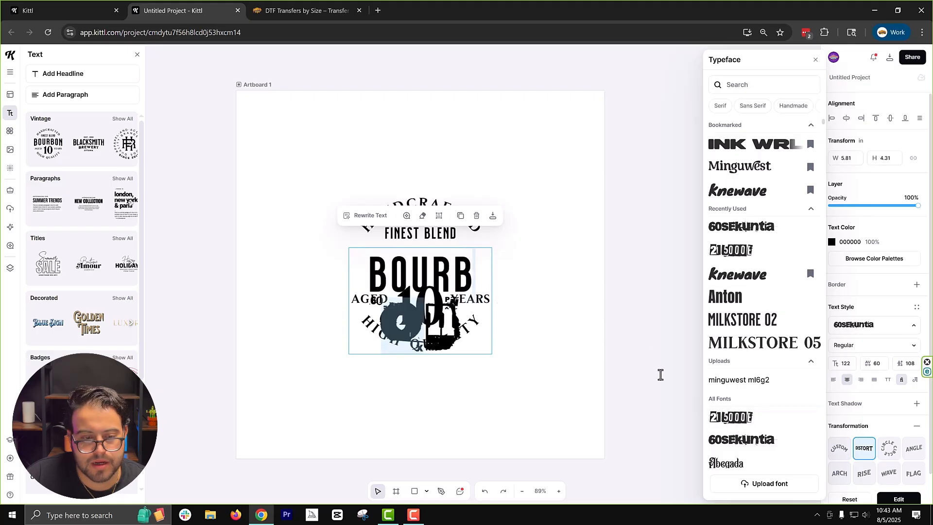
Step: Apply the Minguwest typeface to the entire Bourbon word and finish editing the text
key("ctrl+a")
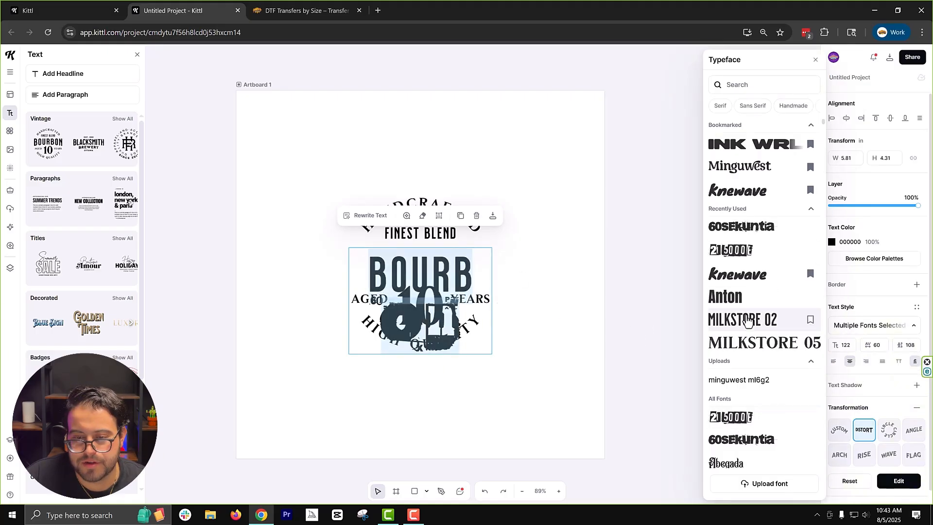
left_click(755, 175)
left_click(534, 337)
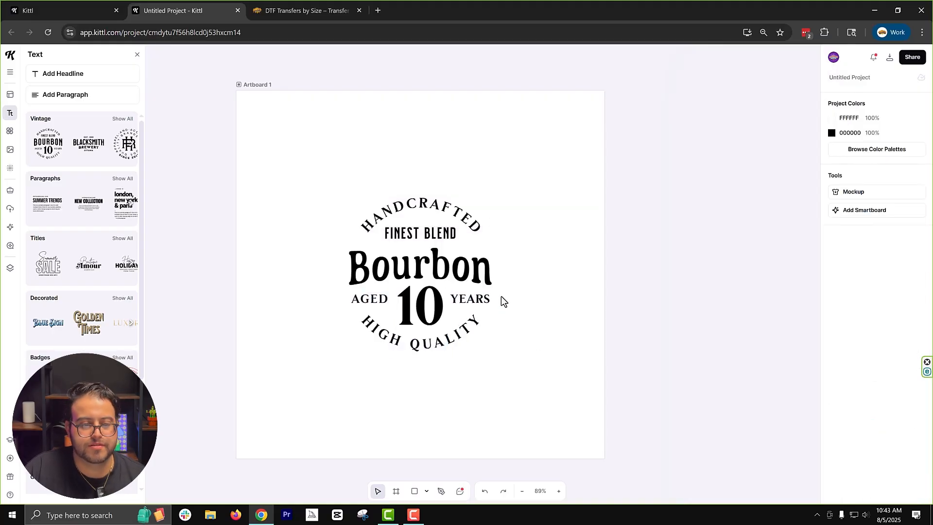
Step: Move the Bourbon word out of the badge to the empty area above the HANDCRAFTED arc
left_click(439, 272)
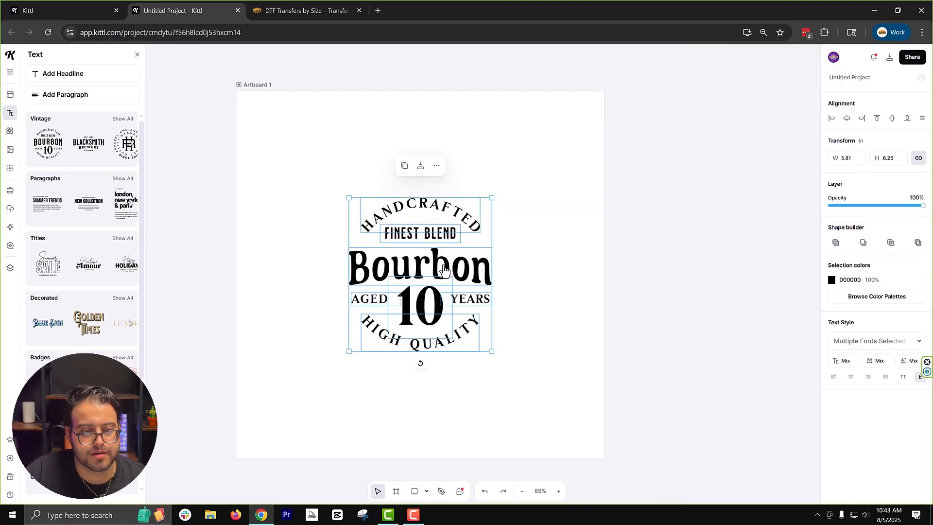
double_click(438, 271)
left_click_drag(439, 271, 446, 159)
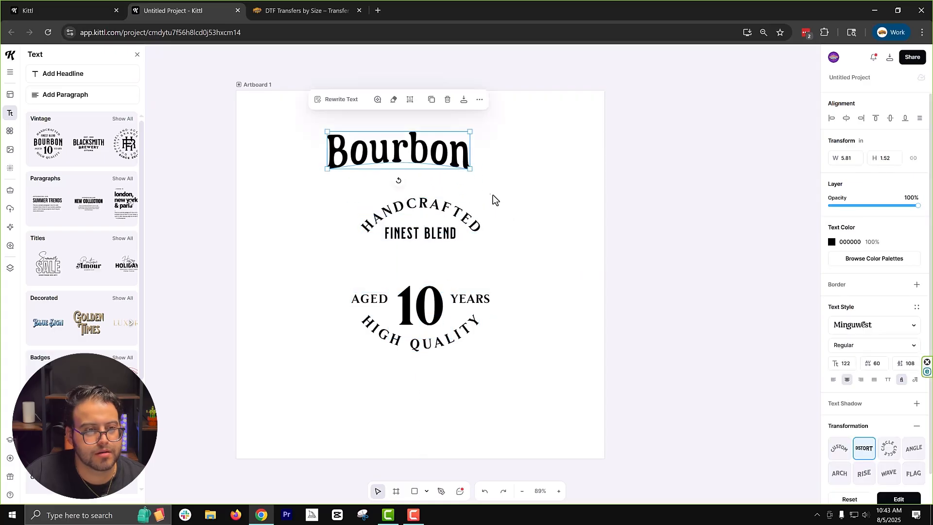
left_click(446, 207)
left_click(583, 140)
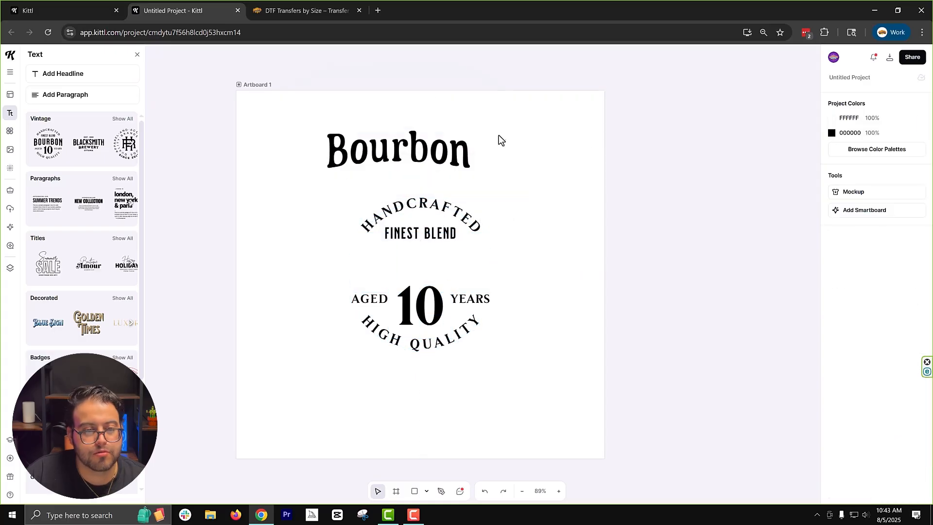
Step: Shift the arched HANDCRAFTED text slightly left so it sits centered beneath the Bourbon word
left_click(463, 161)
left_click(471, 155)
double_click(468, 158)
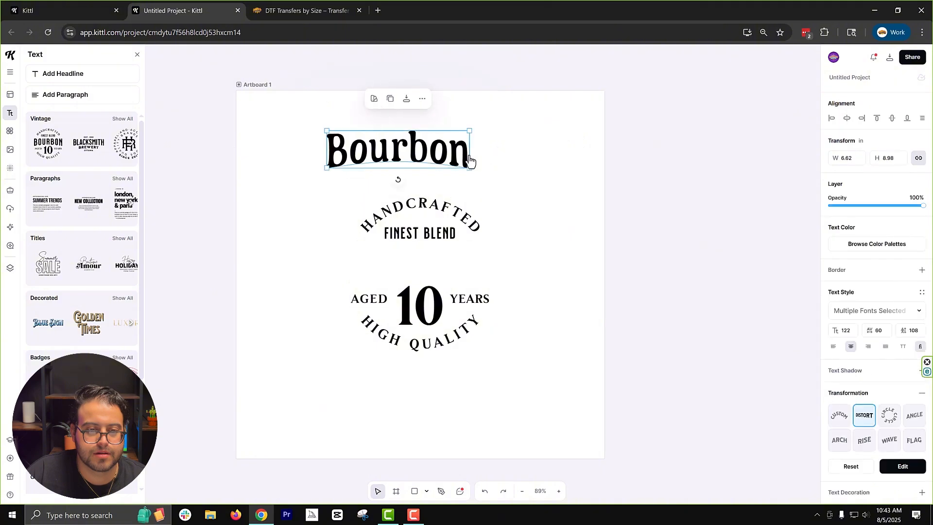
double_click(468, 158)
left_click(447, 209)
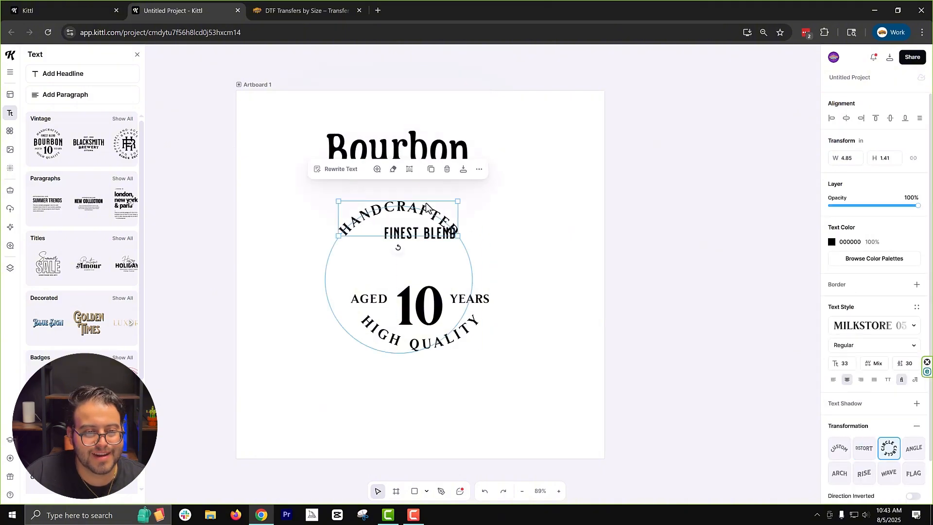
Step: Change the typeface of only the final n in Bourbon to Knewave
left_click(468, 157)
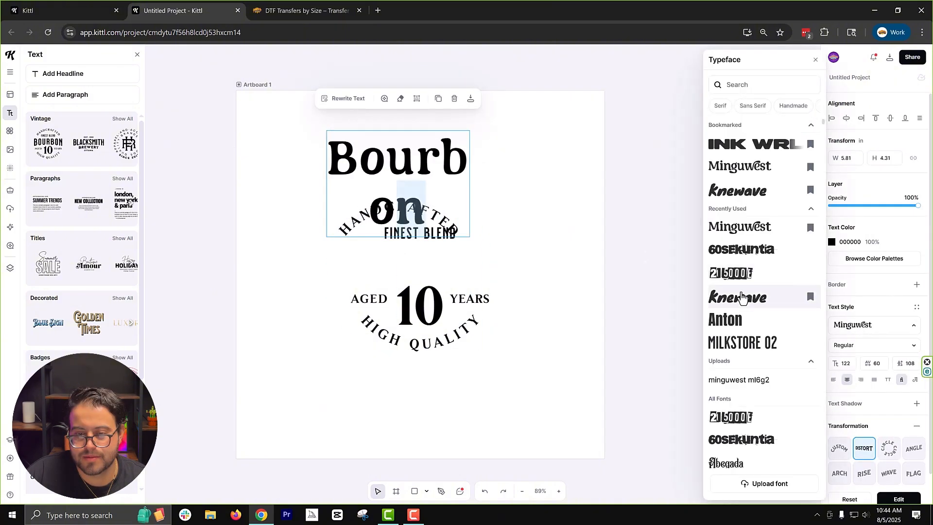
left_click(743, 298)
left_click(453, 260)
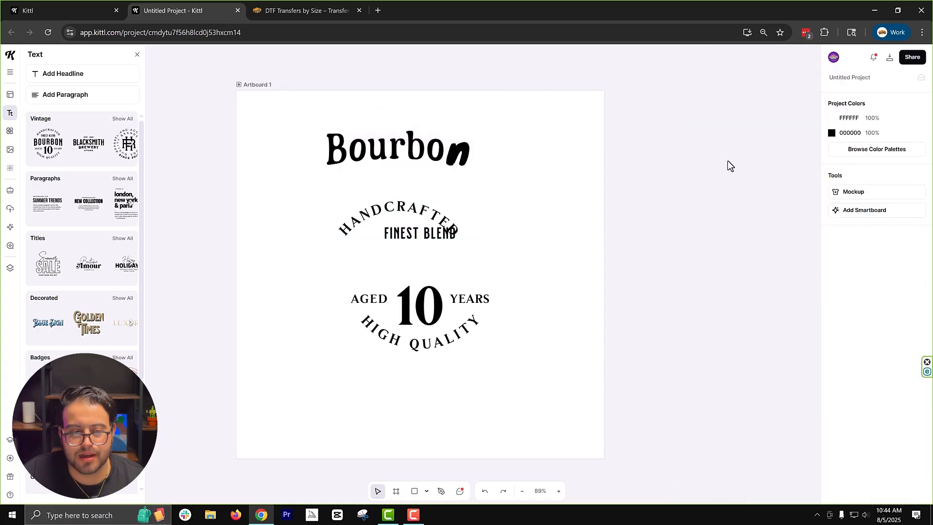
scroll(727, 161, "up", 2)
scroll(307, 191, "down", 2)
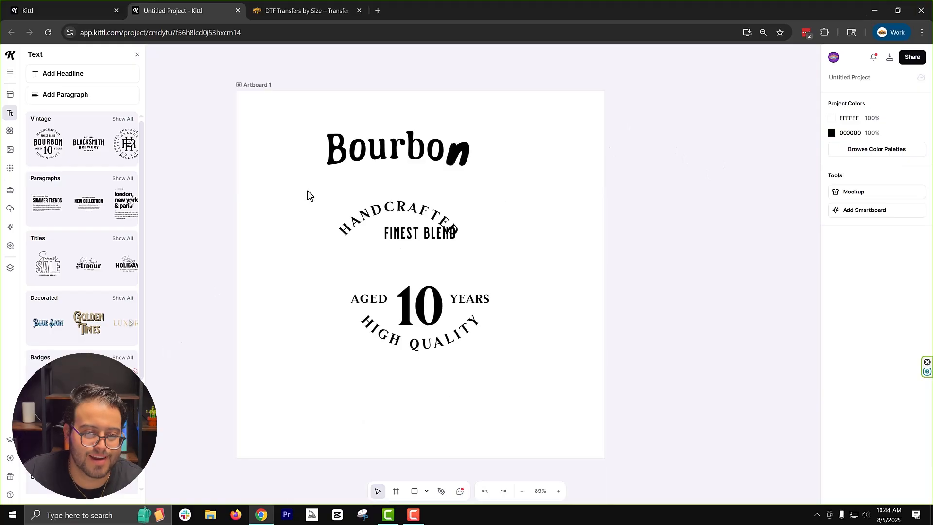
Step: Recolor all letters of the Bourbon word blue, using color 124CC9
left_click_drag(303, 109, 543, 422)
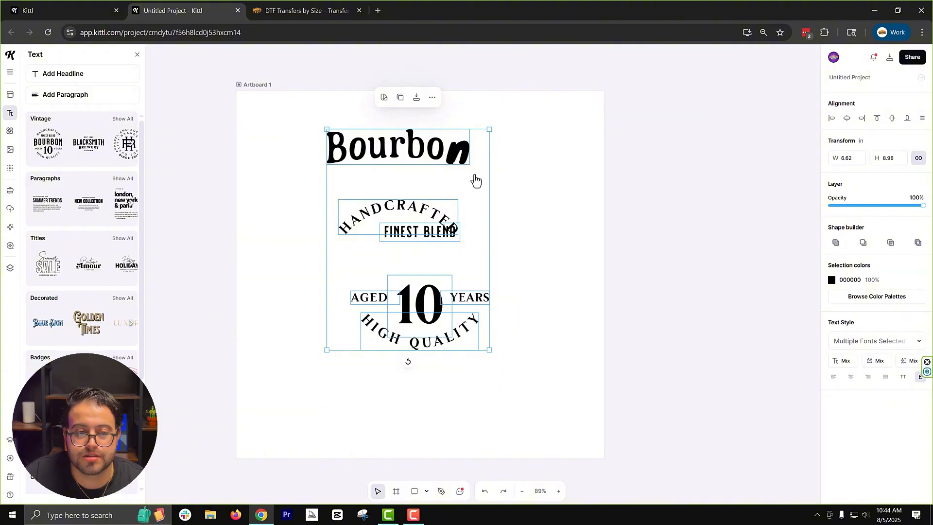
left_click(505, 217)
left_click(465, 164)
left_click(465, 164)
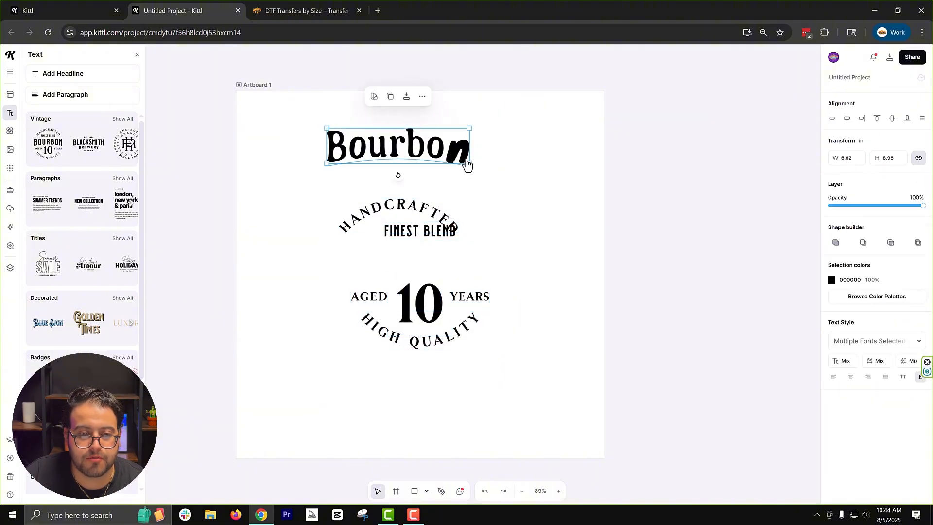
double_click(466, 163)
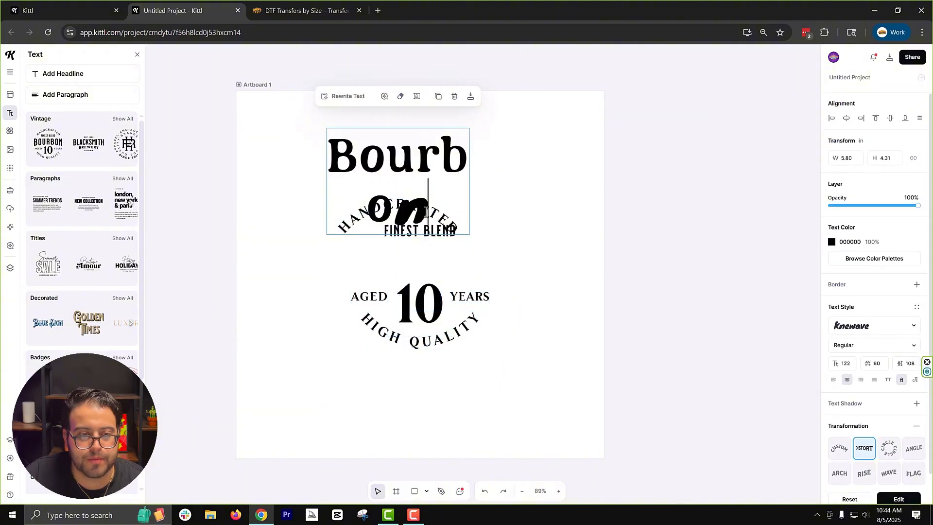
key("ctrl+a")
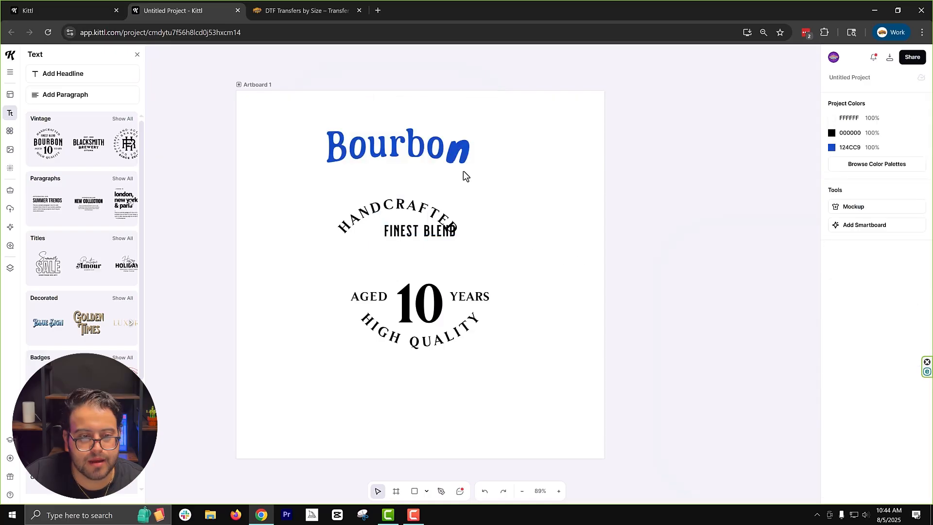
Step: Recolor only the final n of Bourbon black, using the existing document color
left_click(457, 165)
double_click(458, 165)
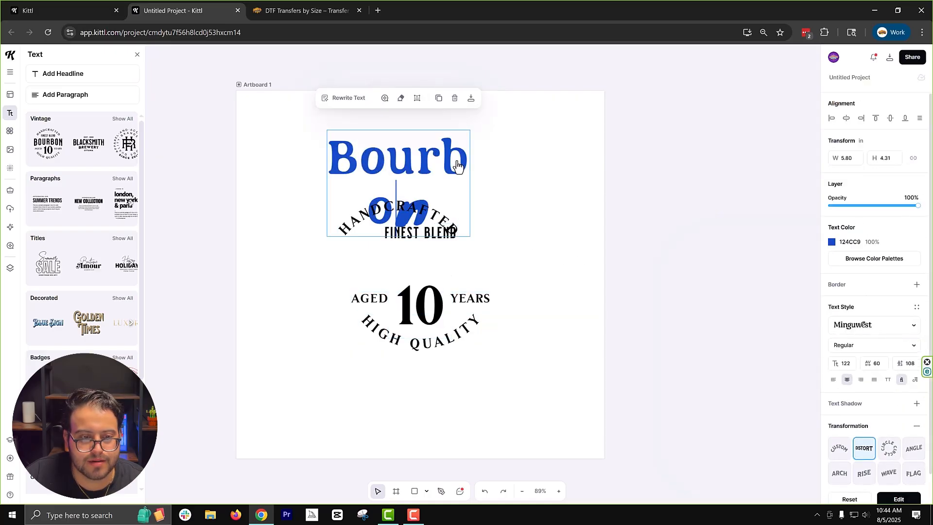
left_click(831, 241)
left_click(718, 441)
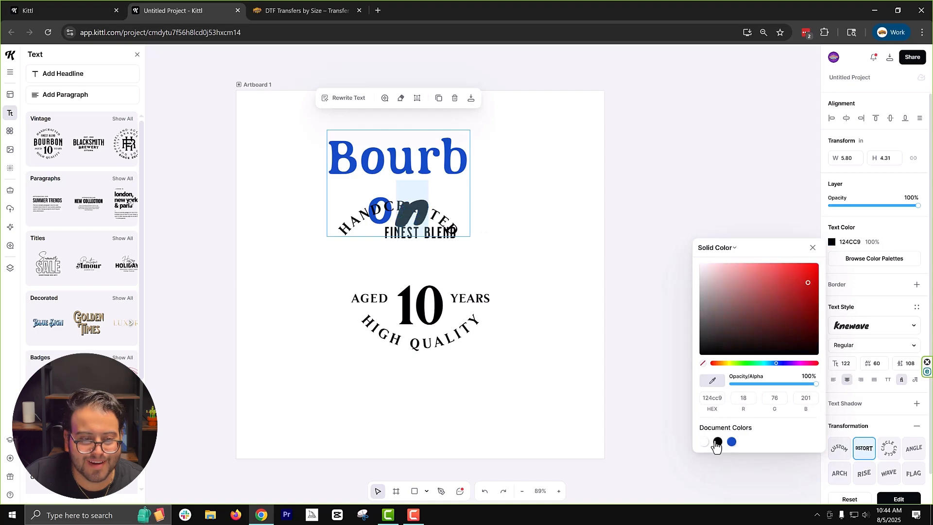
left_click(587, 194)
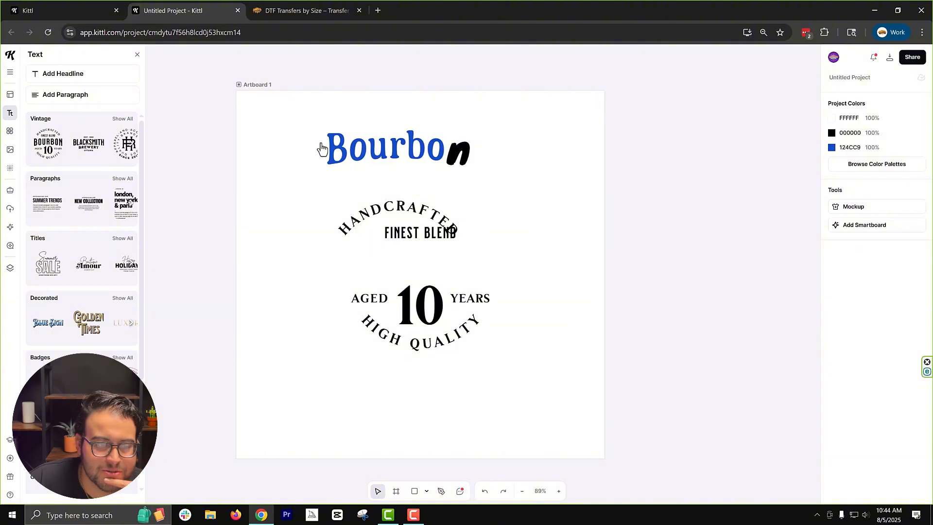
Step: Delete all the Bourbon badge text from the artboard and insert the vintage Blacksmith Brewery text template
left_click_drag(292, 109, 523, 468)
key("Delete")
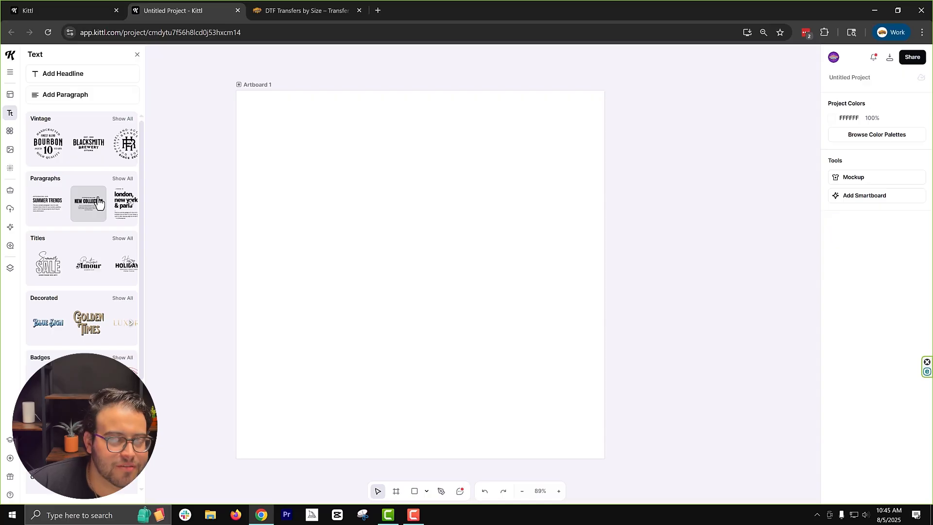
left_click(100, 141)
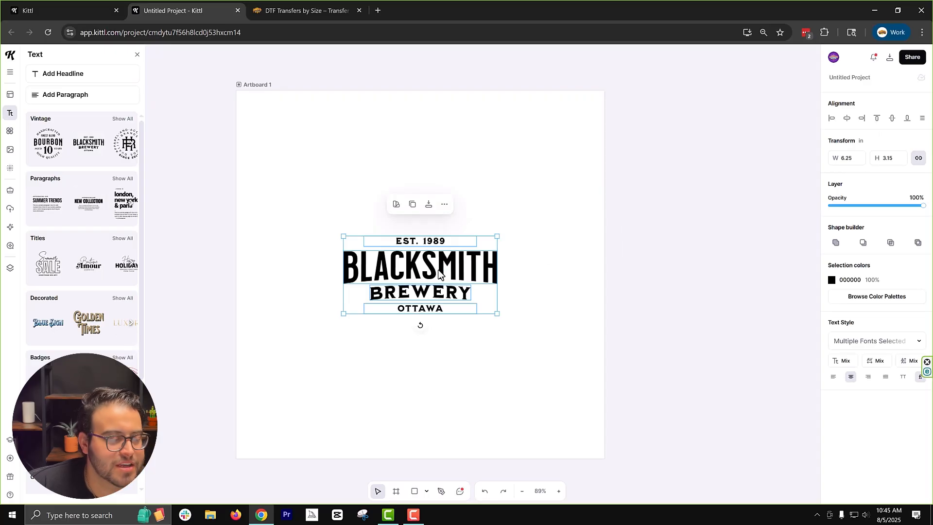
Step: Delete the EST. 1989, BREWERY and OTTAWA lines from the template, keeping only the word BLACKSMITH
left_click(564, 282)
left_click(435, 248)
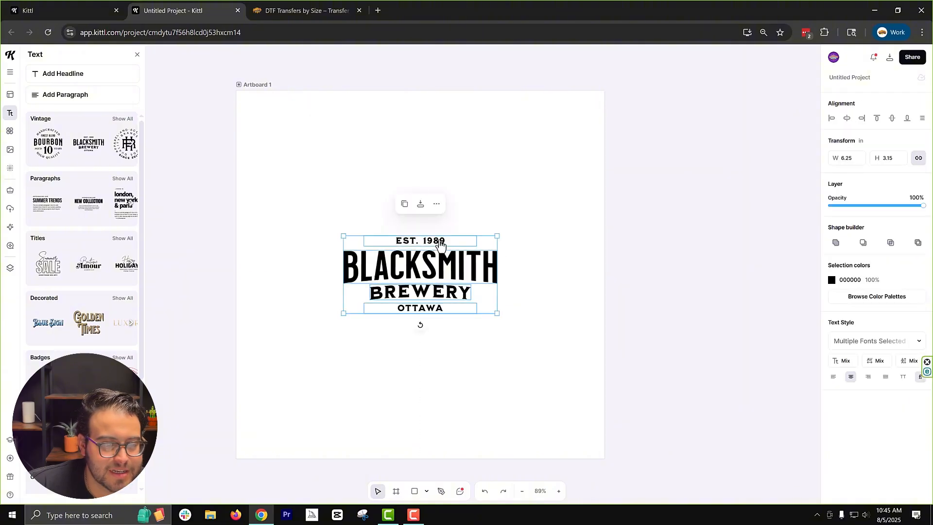
left_click(439, 245)
key("Delete")
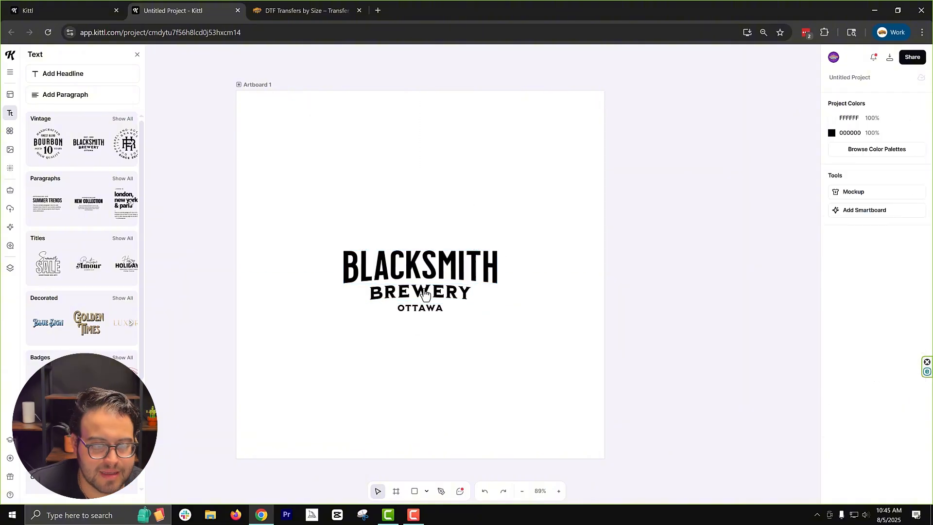
left_click(423, 292)
key("Delete")
left_click(421, 308)
key("Delete")
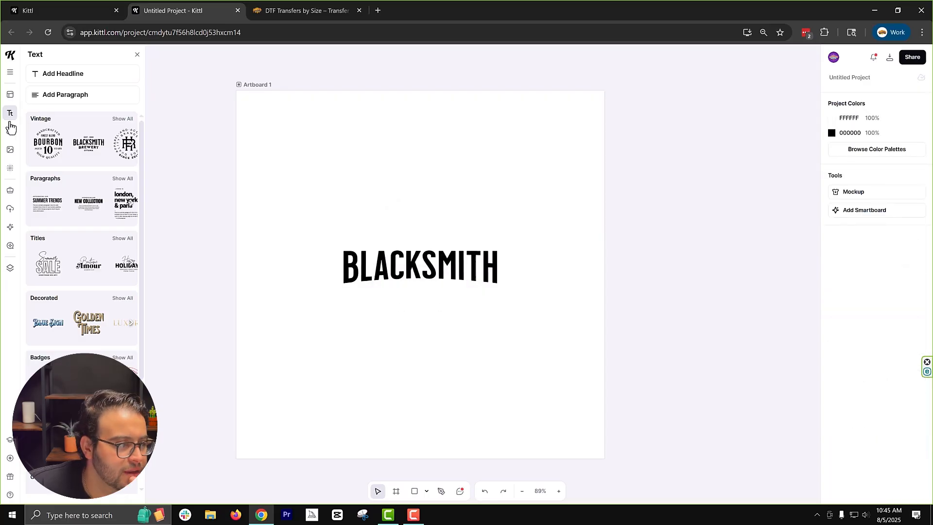
Step: Search the photo library for "ripped paper"
left_click(10, 151)
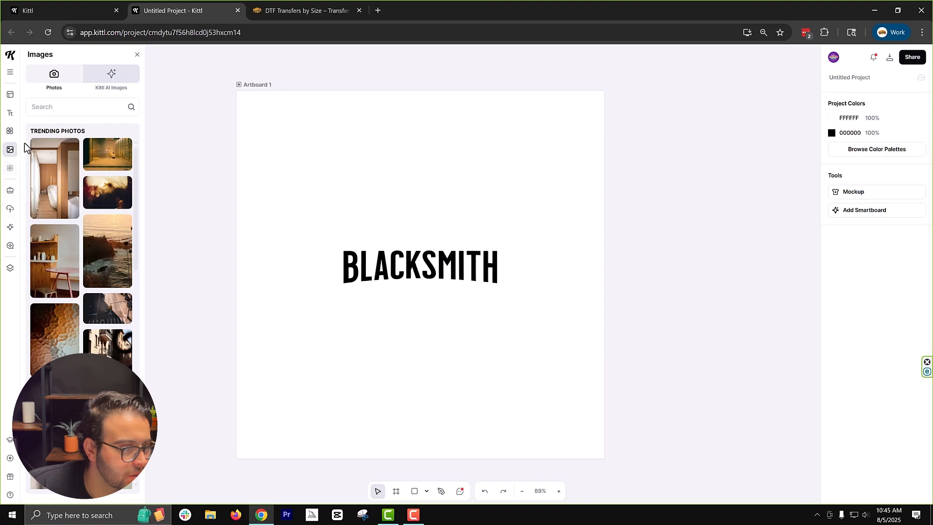
left_click(48, 108)
type("rippe")
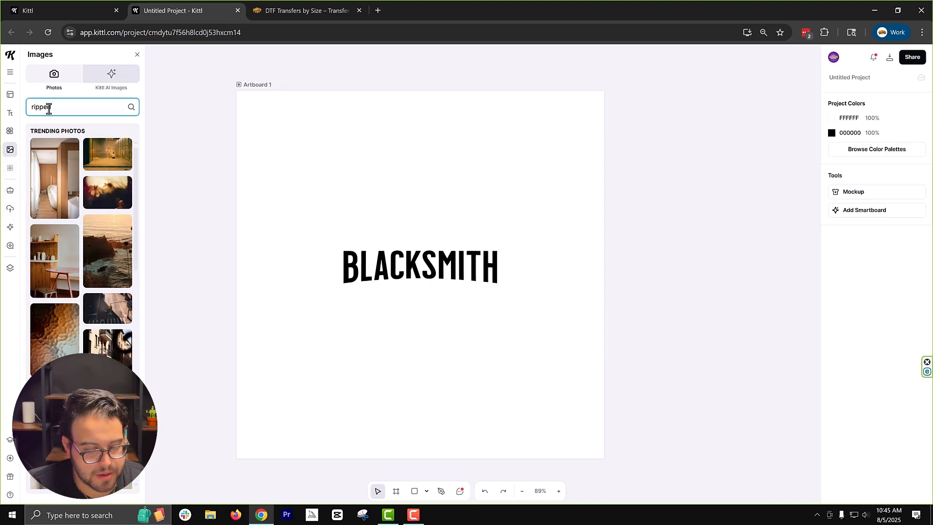
type("d paper")
key("Return")
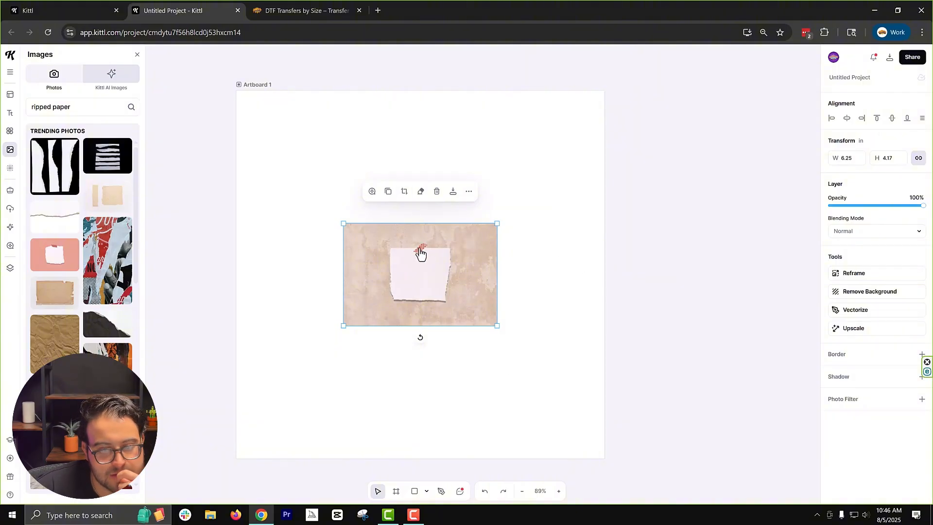
Step: Insert the taped paper note photo with its background removed and place it above BLACKSMITH
left_click(880, 293)
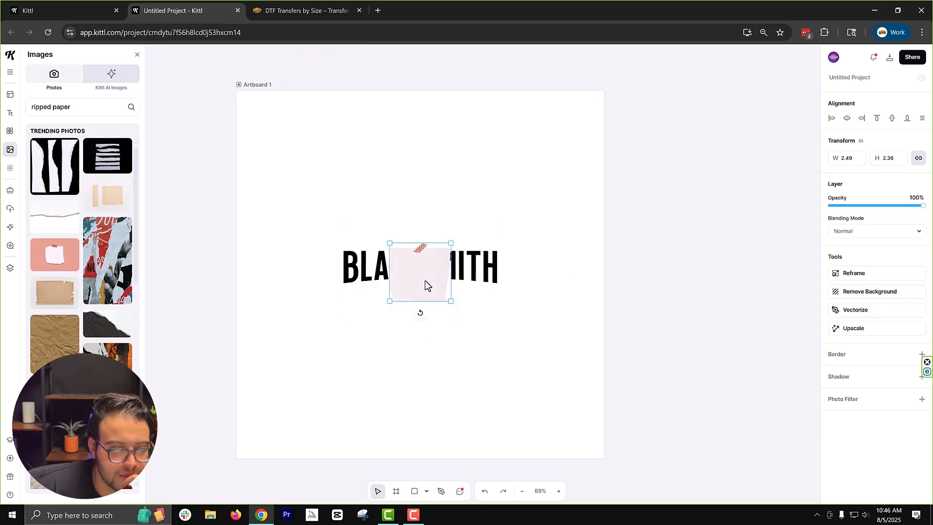
left_click_drag(424, 280, 419, 186)
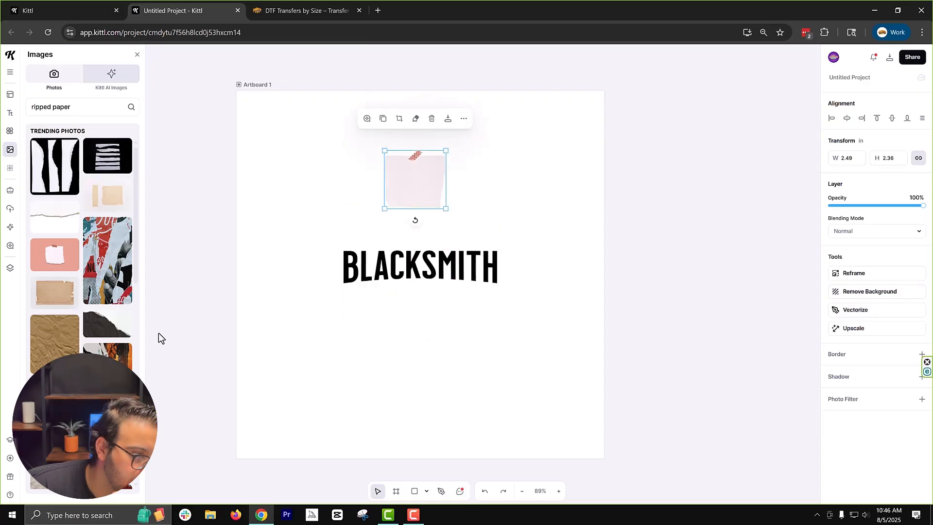
Step: Add the beige ripped-paper photo without its background, cropped to the square piece, and line it up to the left of the taped note
left_click(105, 191)
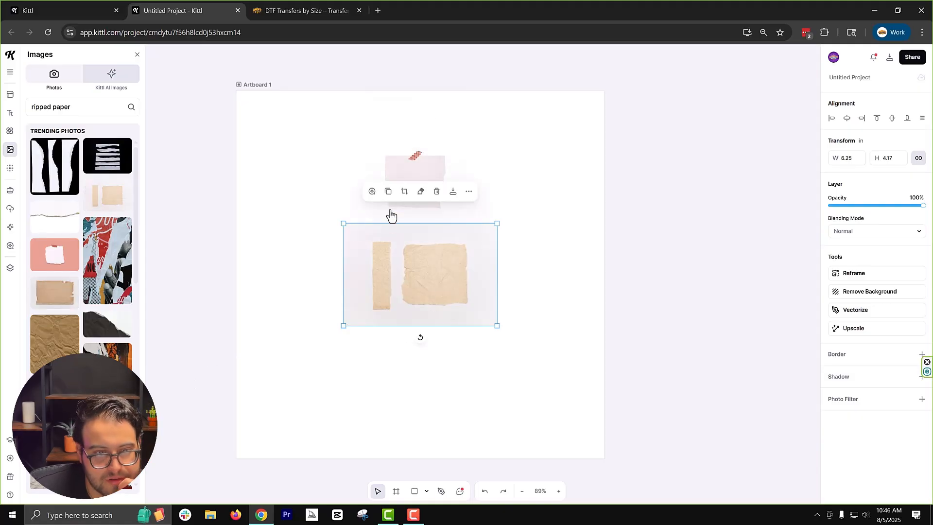
left_click(877, 294)
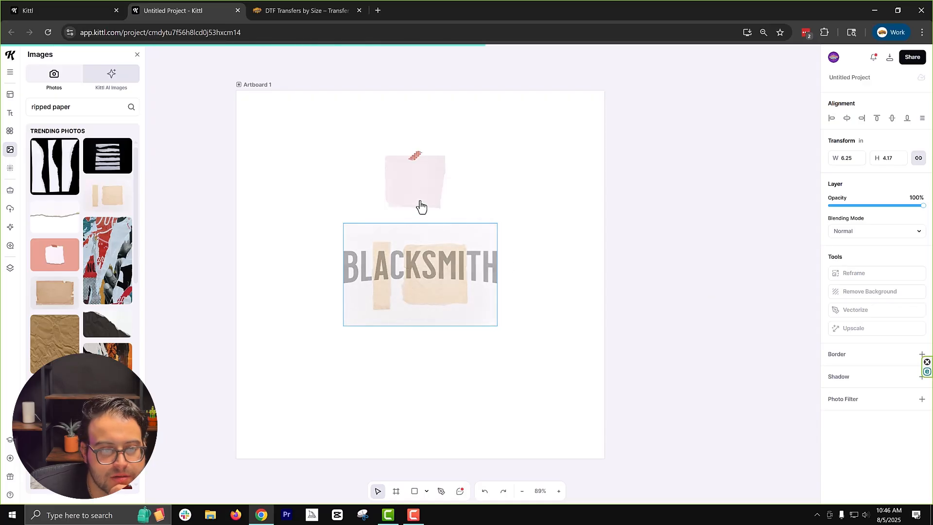
double_click(386, 267)
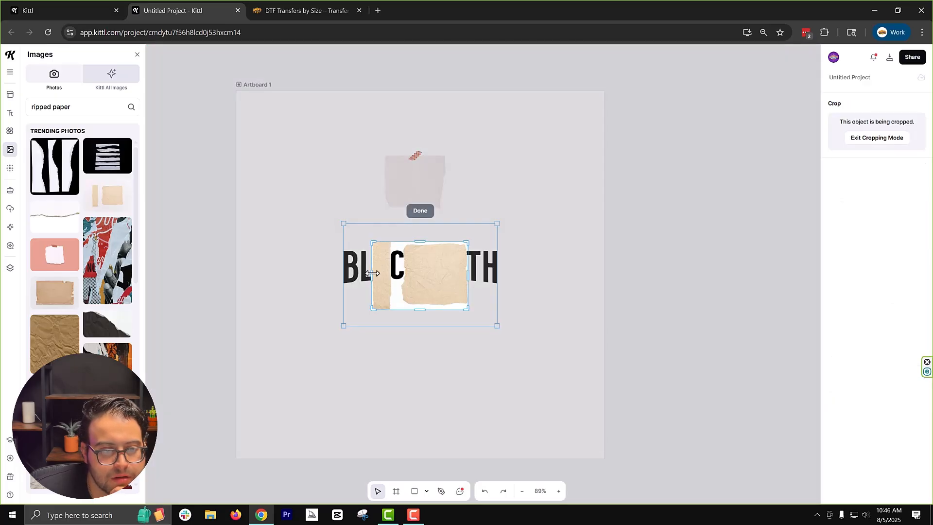
left_click_drag(372, 275, 299, 171)
left_click(422, 213)
left_click_drag(426, 179, 411, 179)
Step: Find the photo of a grey paper sheet on printed pages, insert it and remove its background
mouse_move(108, 338)
scroll(109, 338, "down", 10)
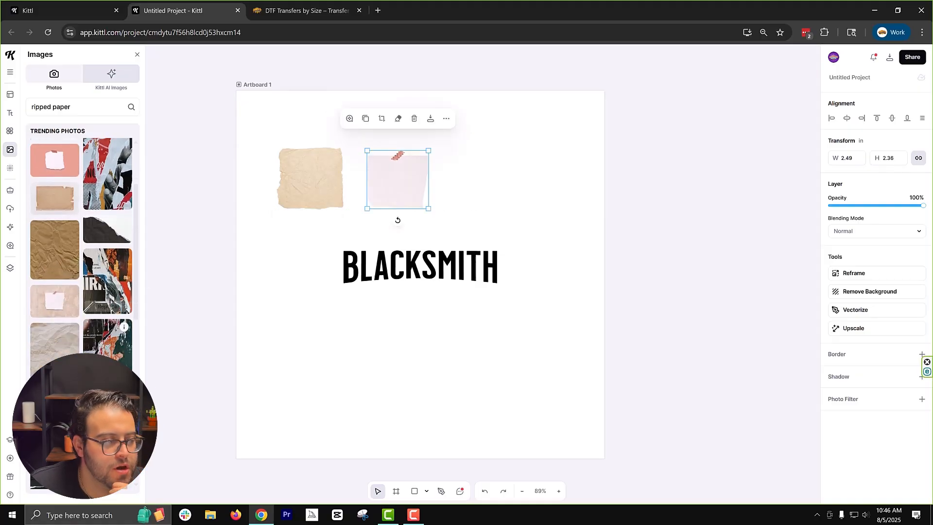
scroll(107, 296, "down", 10)
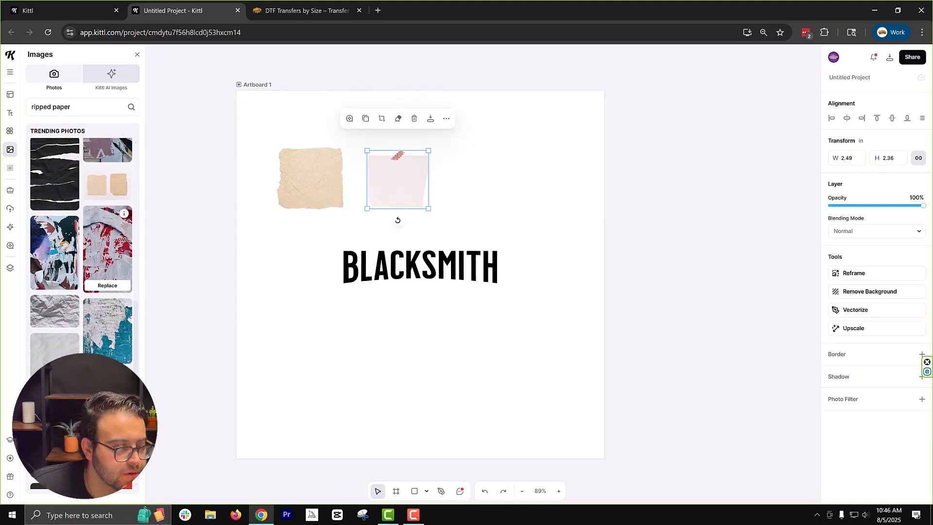
scroll(53, 272, "down", 5)
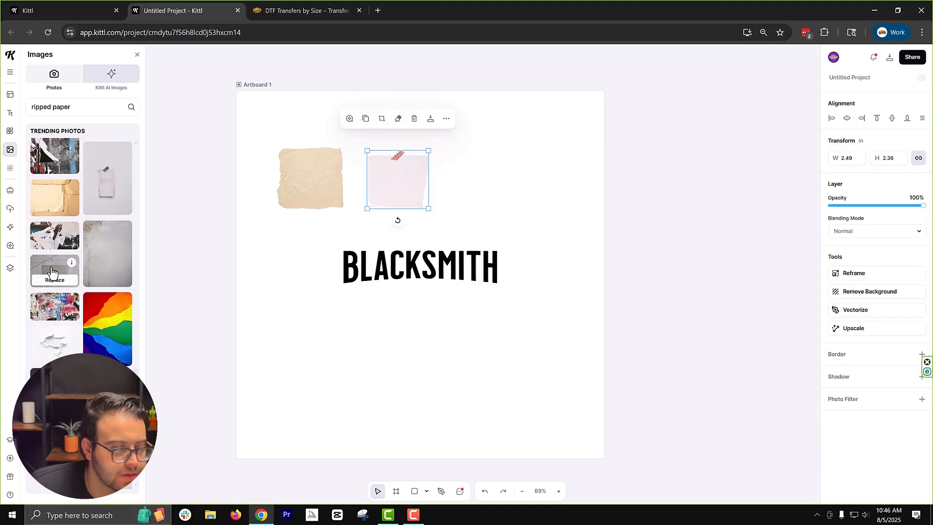
left_click(53, 272)
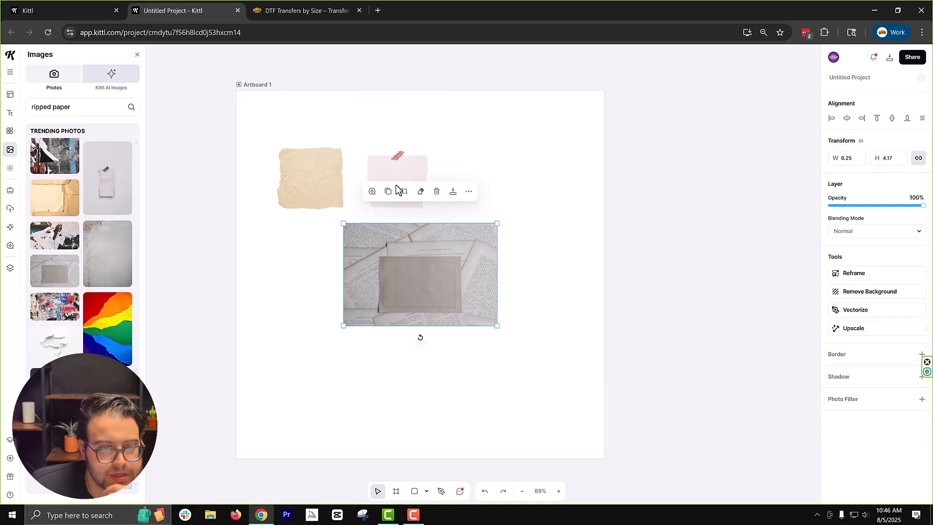
left_click(877, 291)
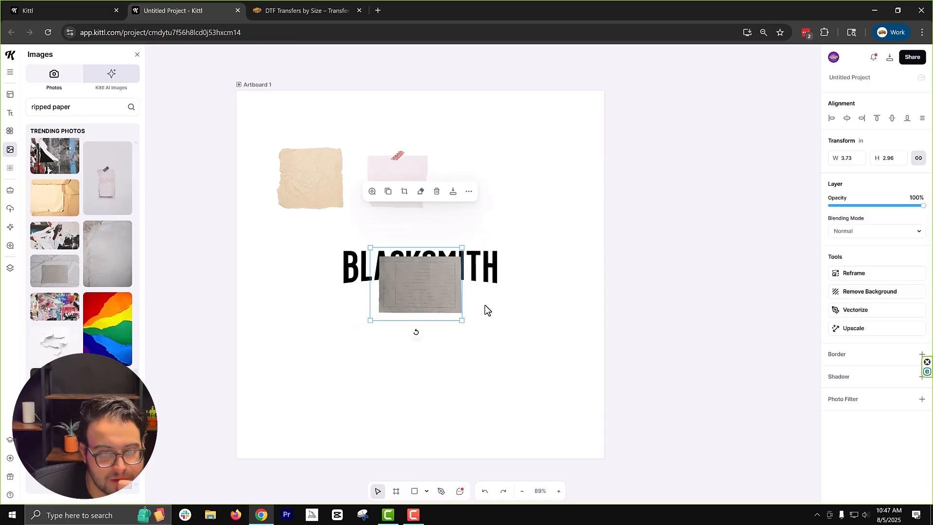
Step: Scale the grey paper cutout to about 3.06 × 2.43 in and place it, slightly rotated, to the right of the taped note
left_click_drag(417, 299, 476, 194)
left_click_drag(427, 141, 444, 157)
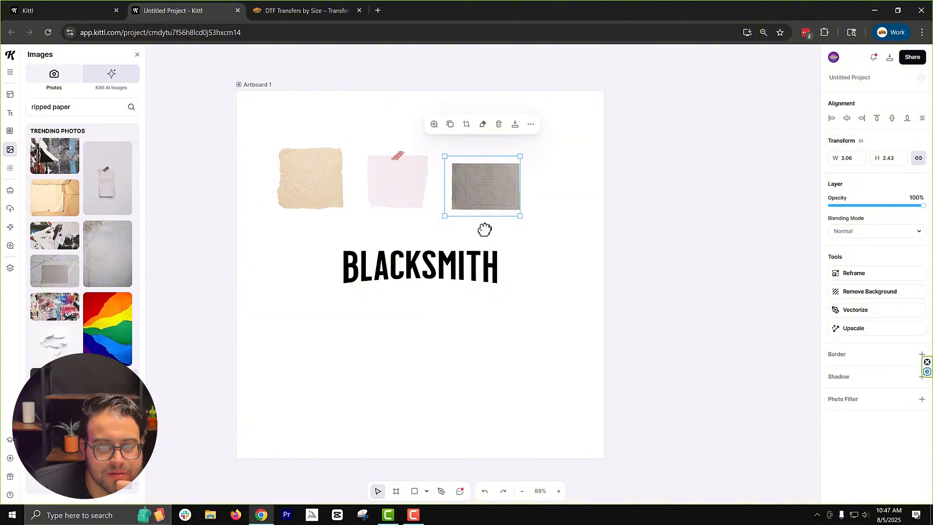
left_click_drag(485, 230, 485, 230)
left_click_drag(482, 192, 474, 182)
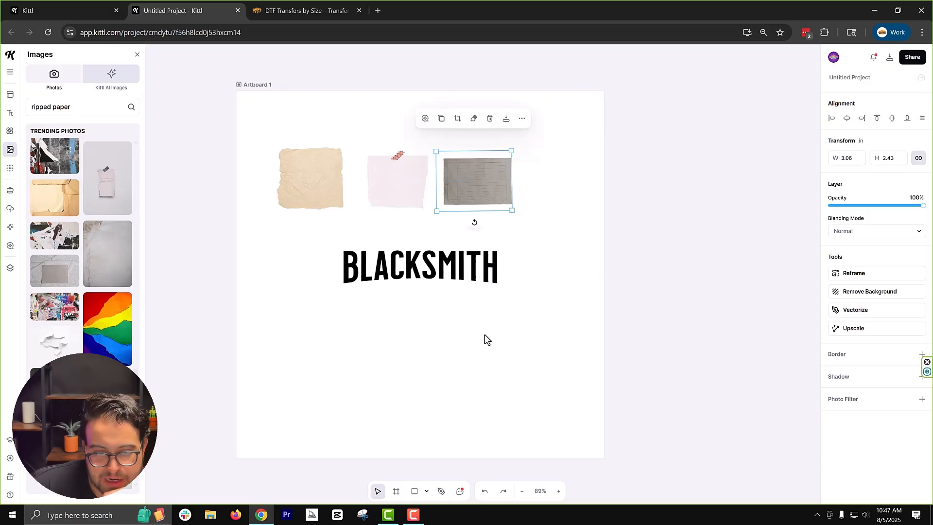
Step: Replace the word BLACKSMITH with DTF
left_click(380, 304)
double_click(420, 273)
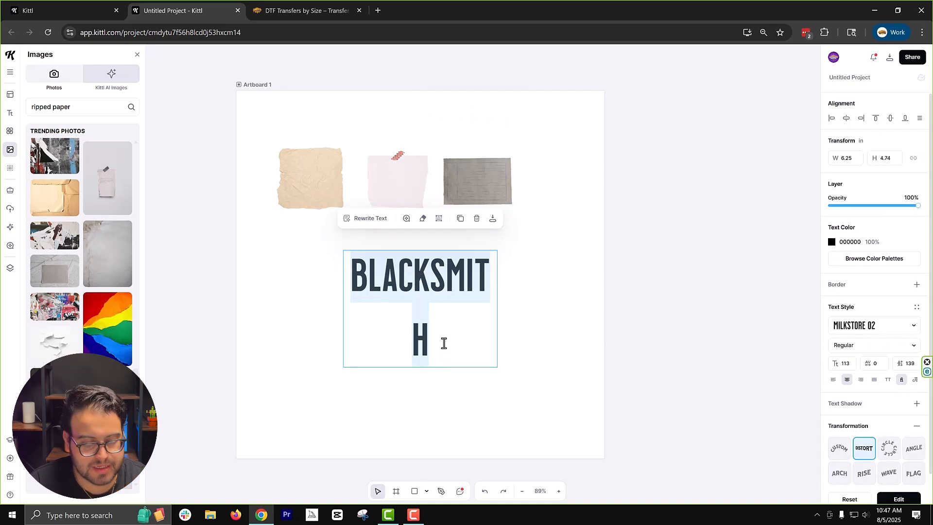
type("DTF")
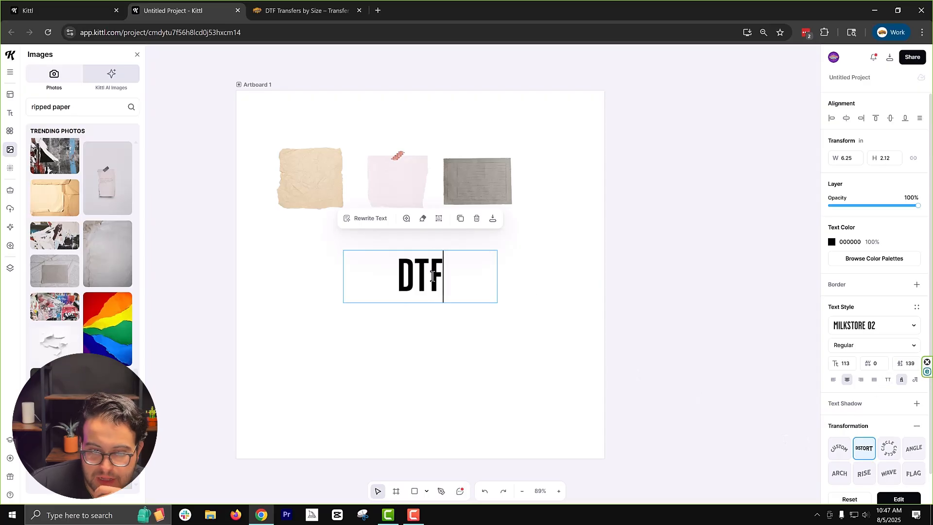
Step: Set the letter spacing of the whole DTF text to 500
left_click_drag(446, 274, 411, 282)
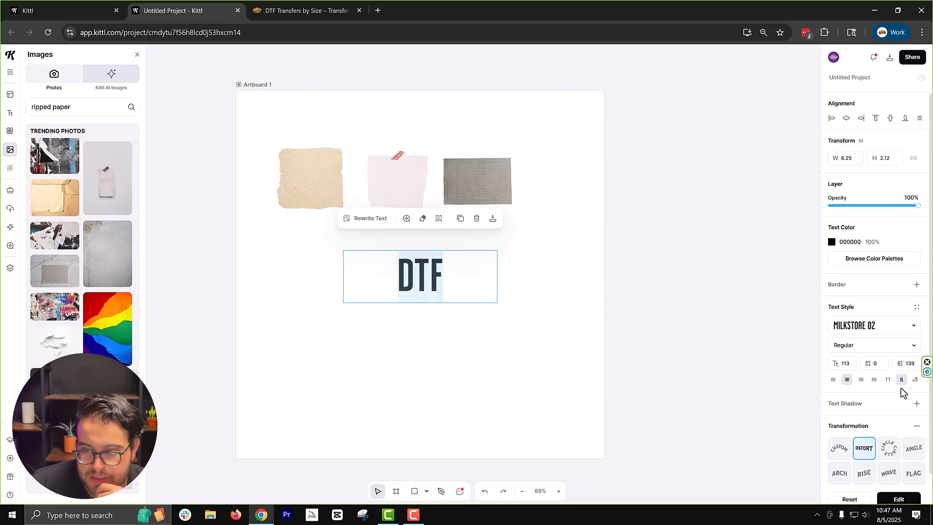
left_click(876, 362)
type("5")
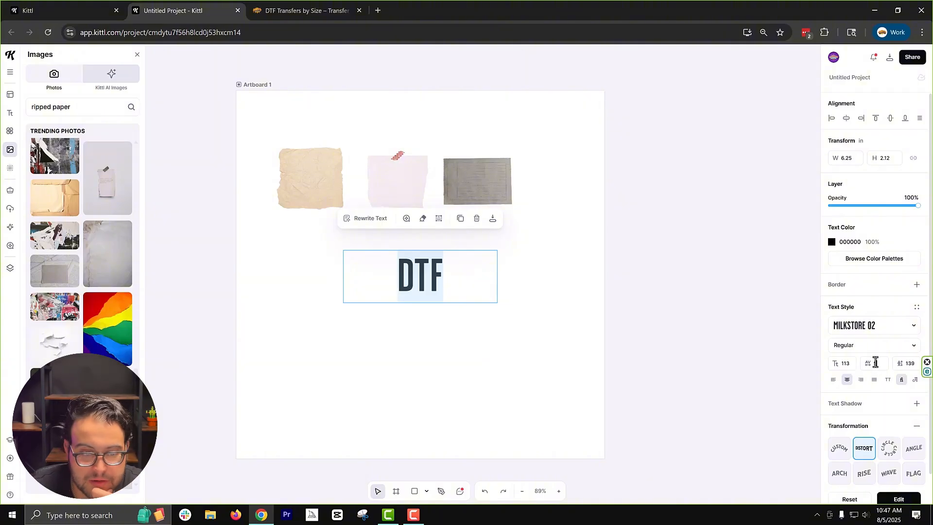
type("00")
left_click(572, 362)
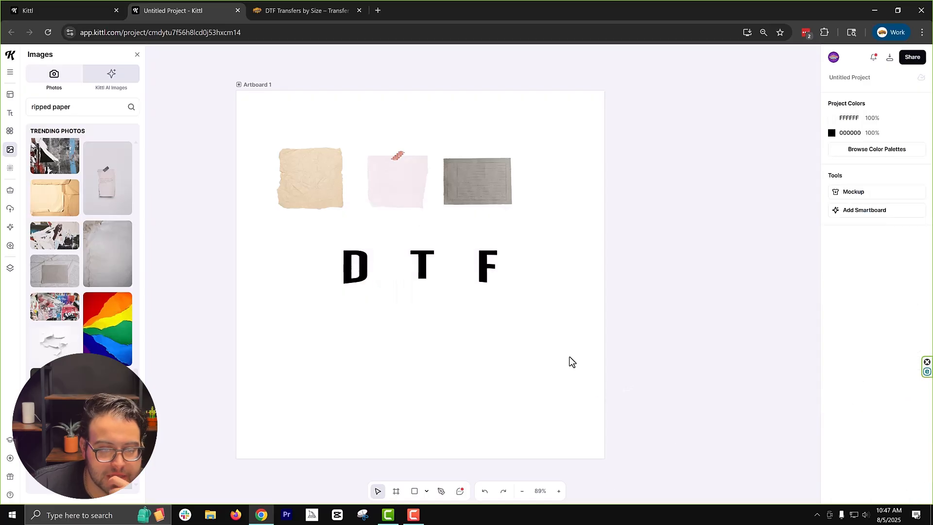
Step: Enlarge the DTF text to about 12.80 × 2.76 in, spanning most of the artboard beneath the papers
left_click(502, 272)
left_click_drag(499, 252, 429, 265)
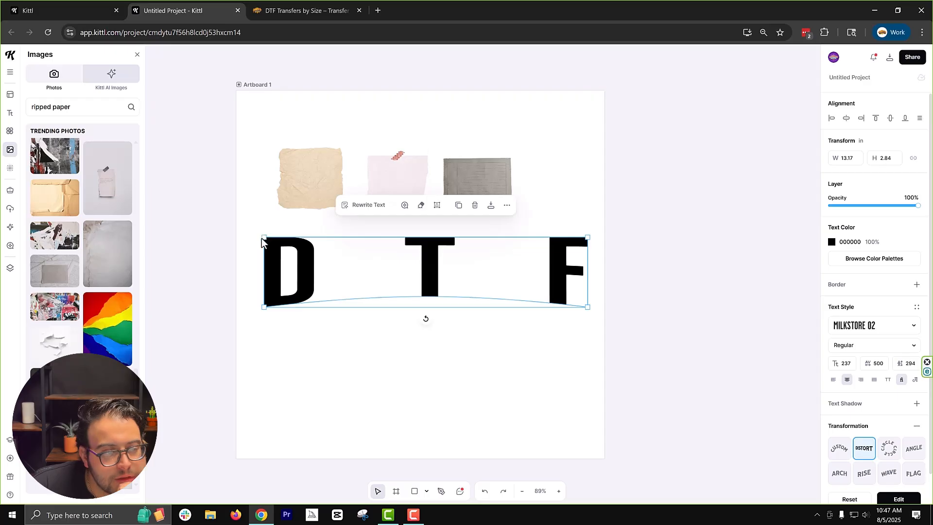
left_click_drag(261, 238, 273, 239)
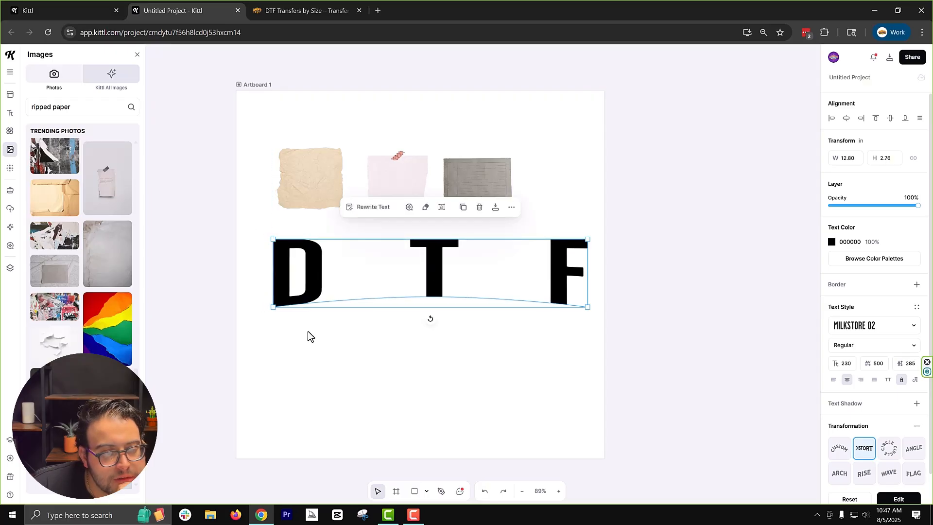
Step: Change the typeface of only the F in DTF to the bookmarked Ink Wrl font and move the grey paper above that letter
double_click(309, 272)
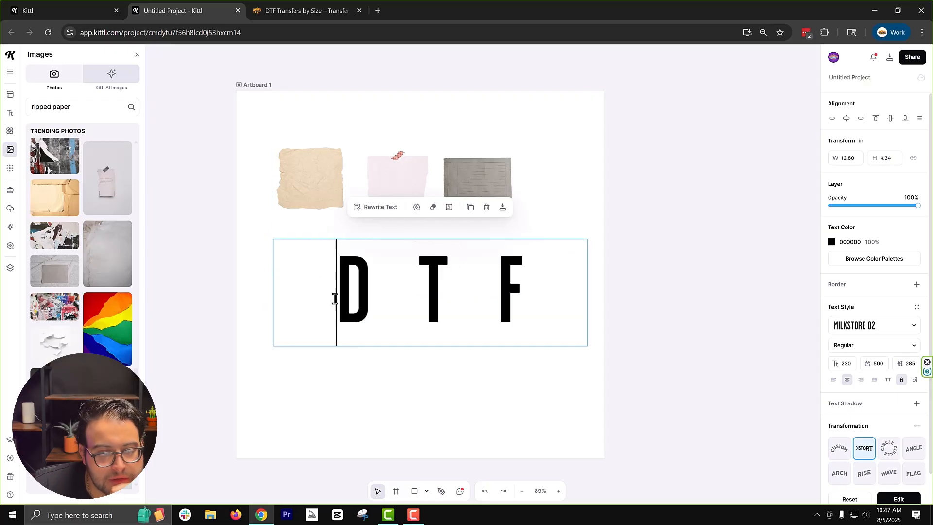
left_click_drag(541, 291, 502, 294)
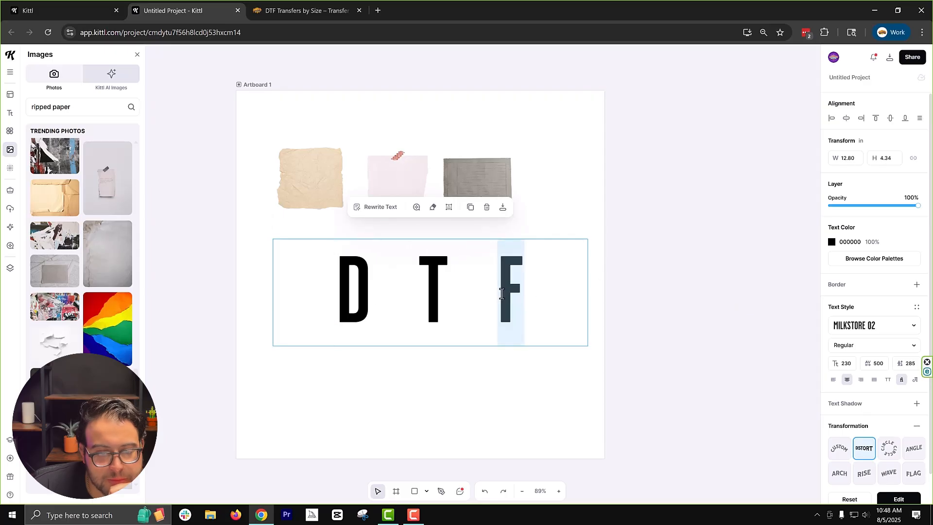
left_click(881, 325)
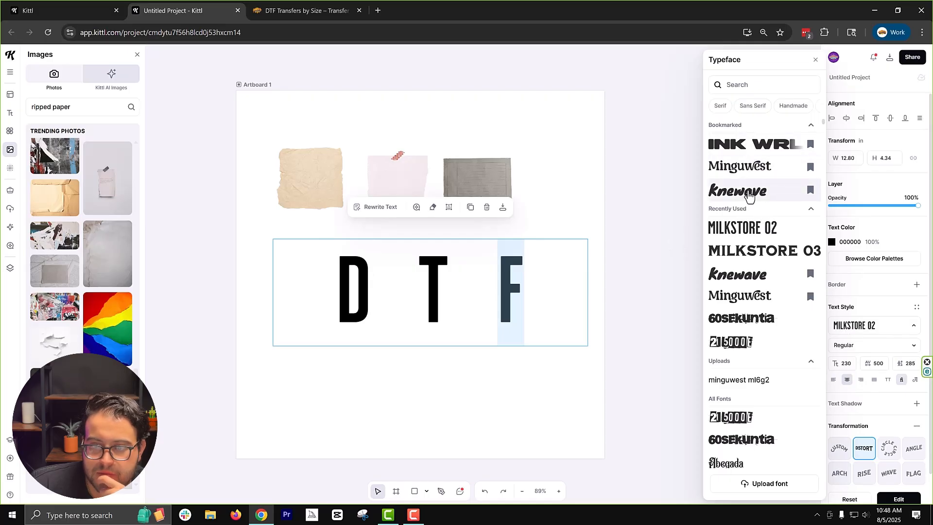
left_click(751, 143)
left_click(620, 302)
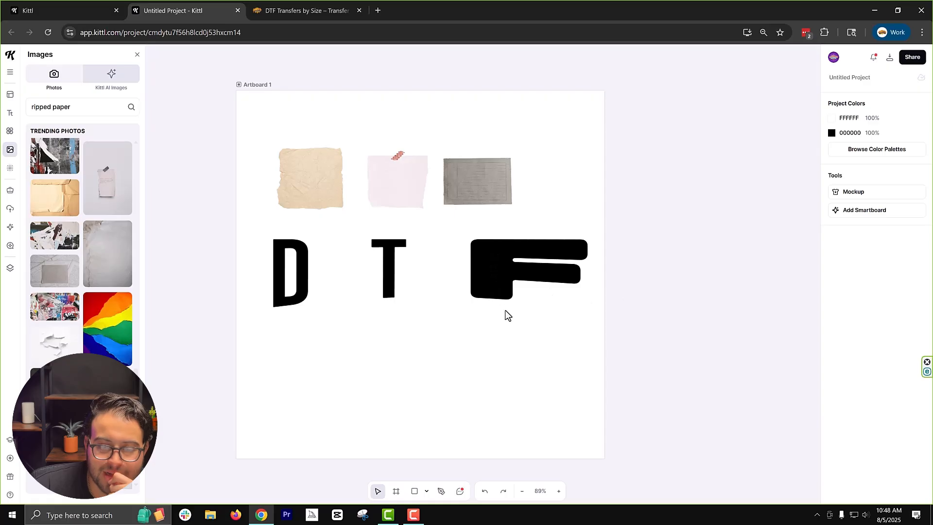
left_click(506, 180)
left_click_drag(496, 181, 534, 176)
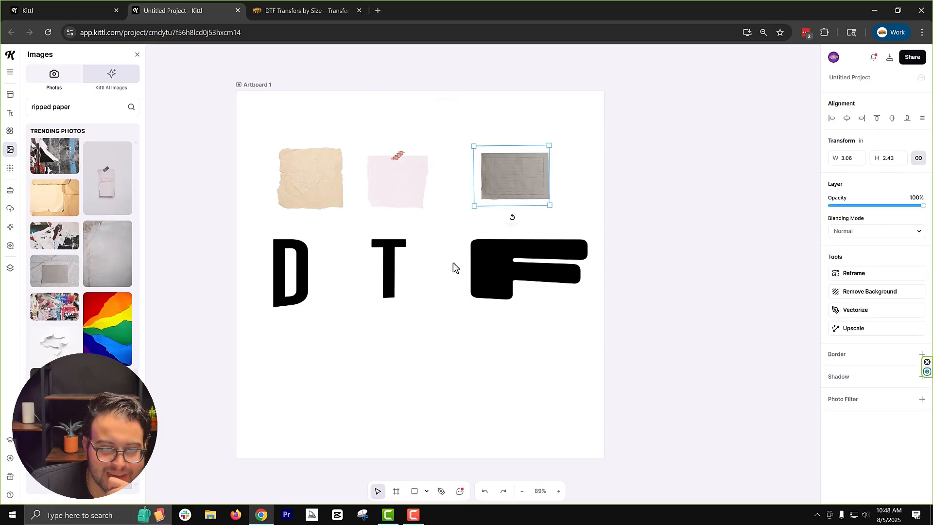
Step: Change the typeface of only the T in DTF to the distressed 215000F font
double_click(440, 277)
left_click_drag(431, 284, 397, 290)
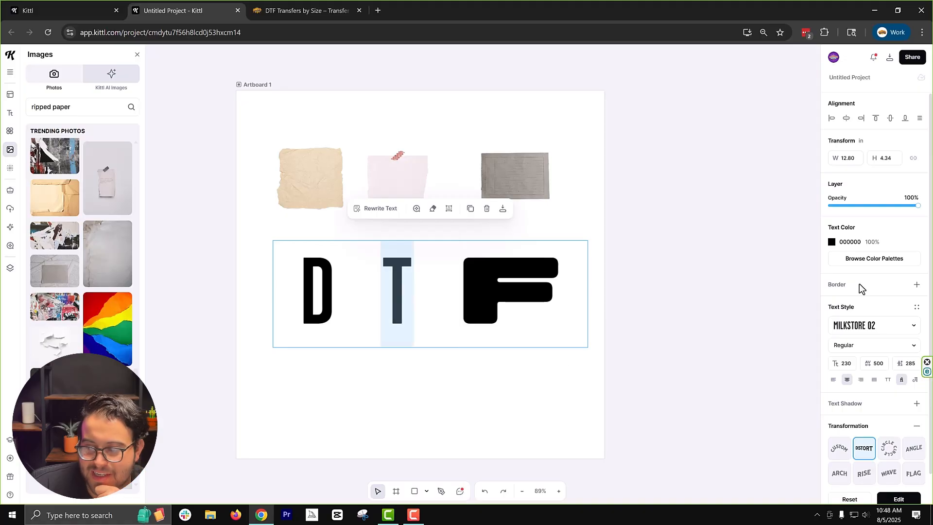
left_click(841, 325)
scroll(753, 302, "down", 4)
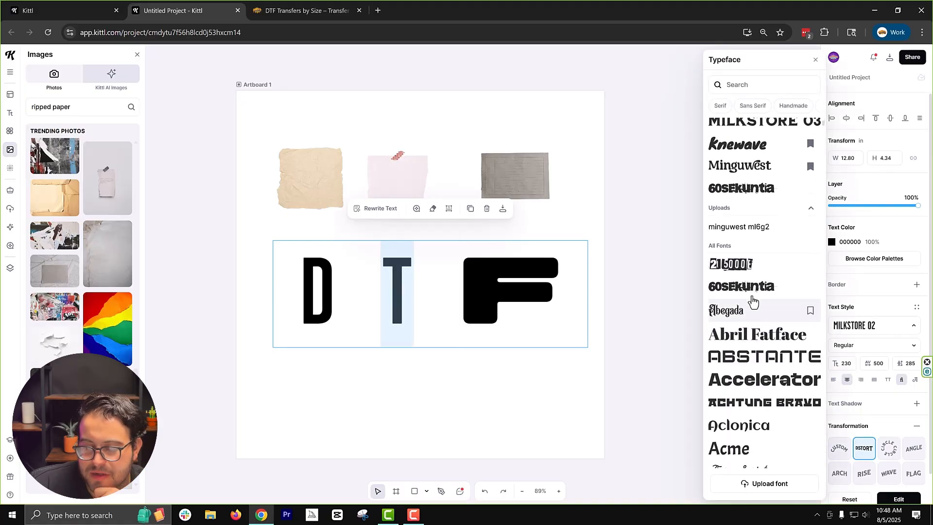
left_click(728, 277)
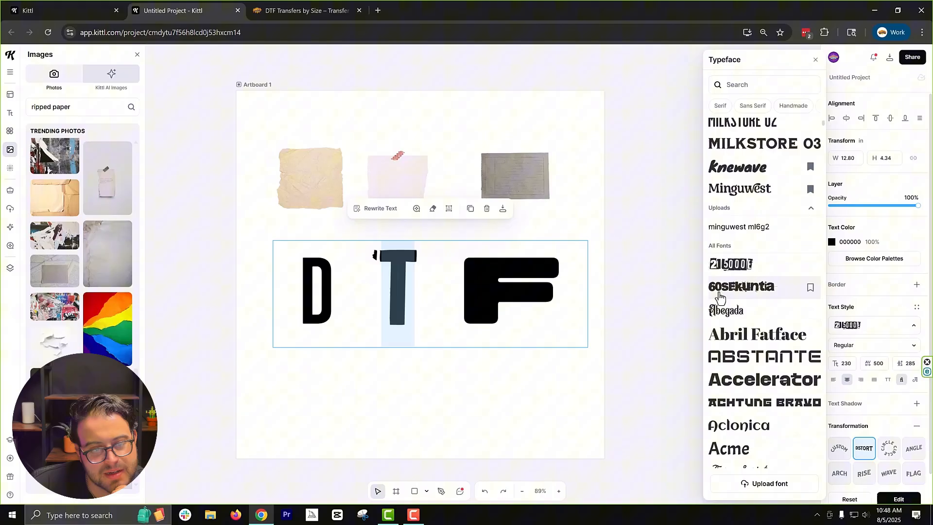
left_click(563, 420)
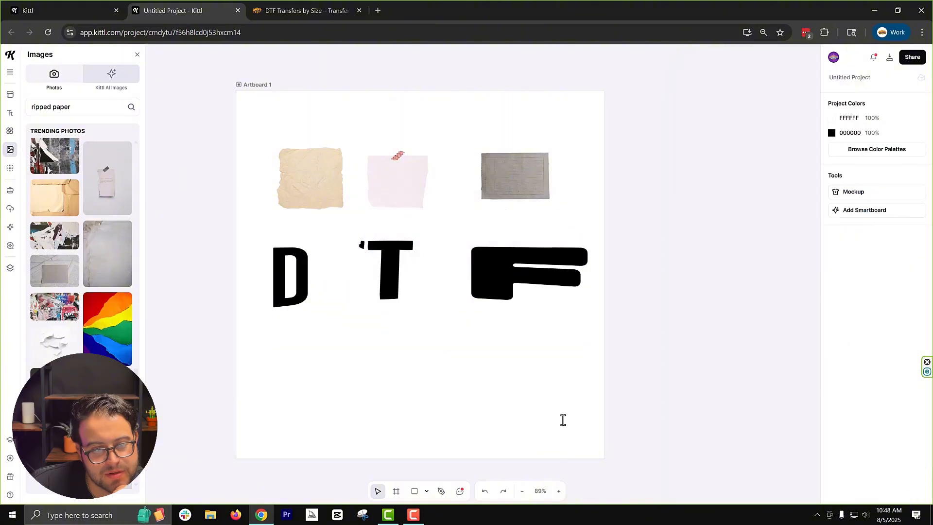
Step: Change the typeface of only the D in the DTF text to the ornate Abegada font
left_click(295, 288)
double_click(318, 275)
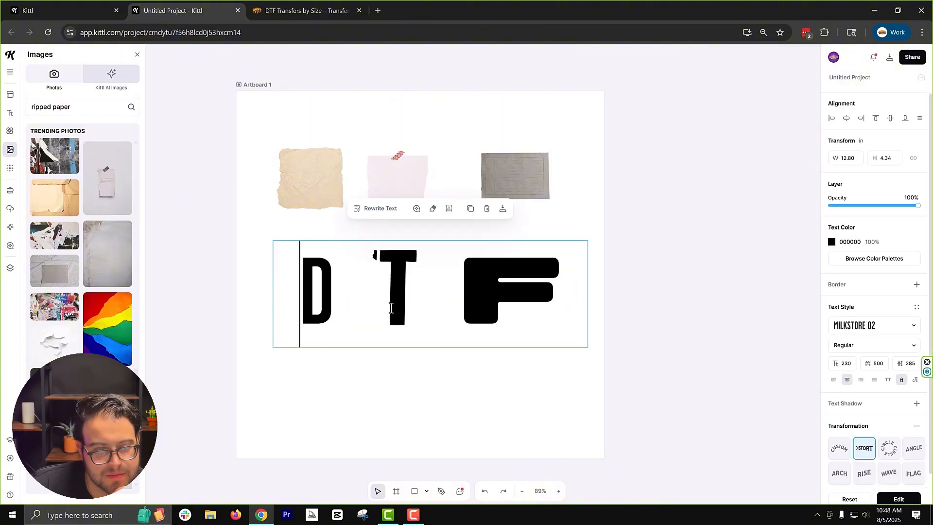
left_click_drag(341, 293, 293, 305)
left_click(837, 325)
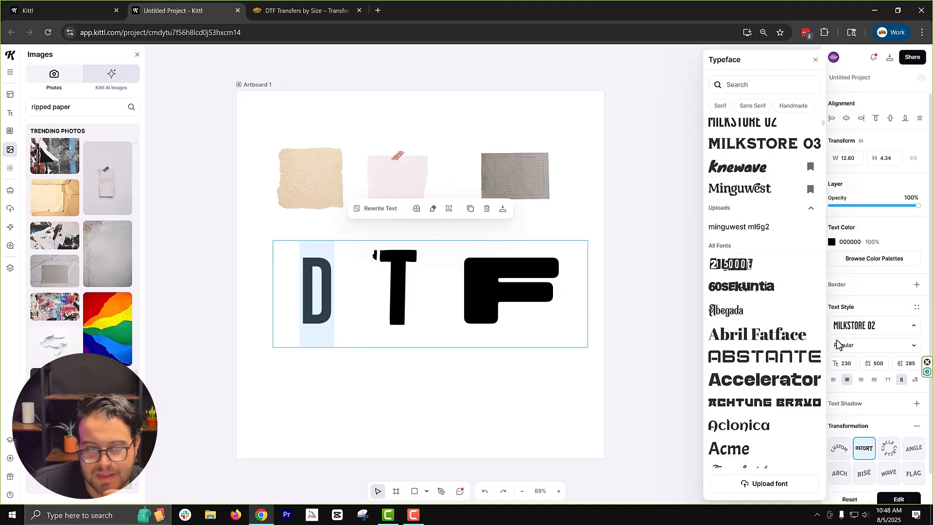
left_click(800, 304)
left_click(577, 417)
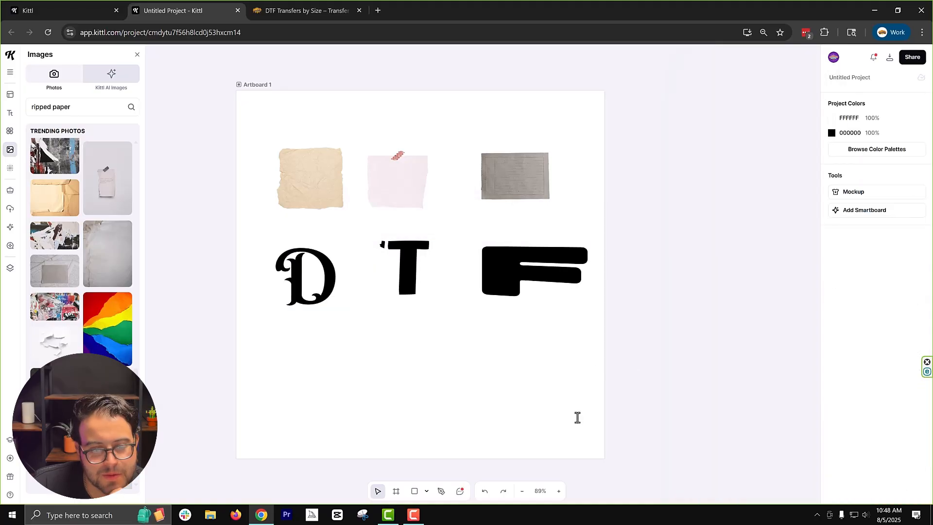
Step: Recolor only the T in the DTF text to bright red, E90C0C
double_click(573, 268)
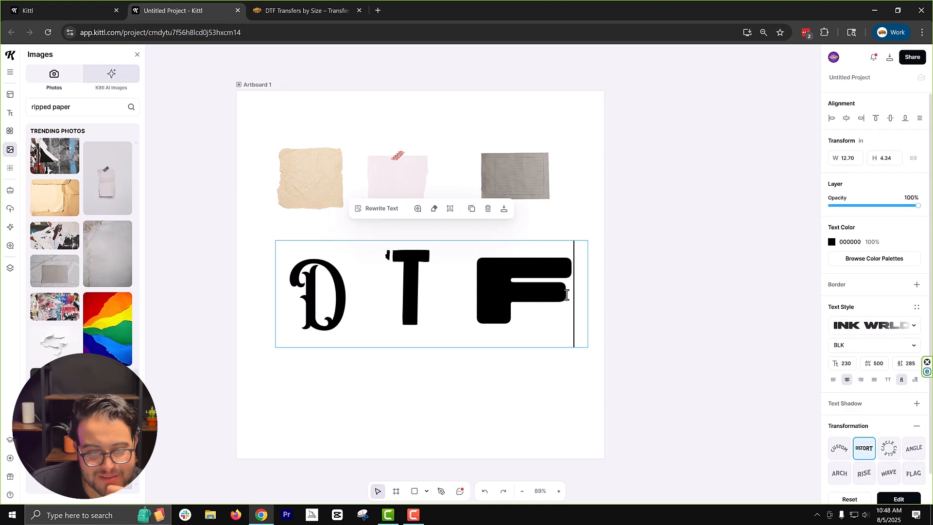
left_click_drag(433, 292, 396, 297)
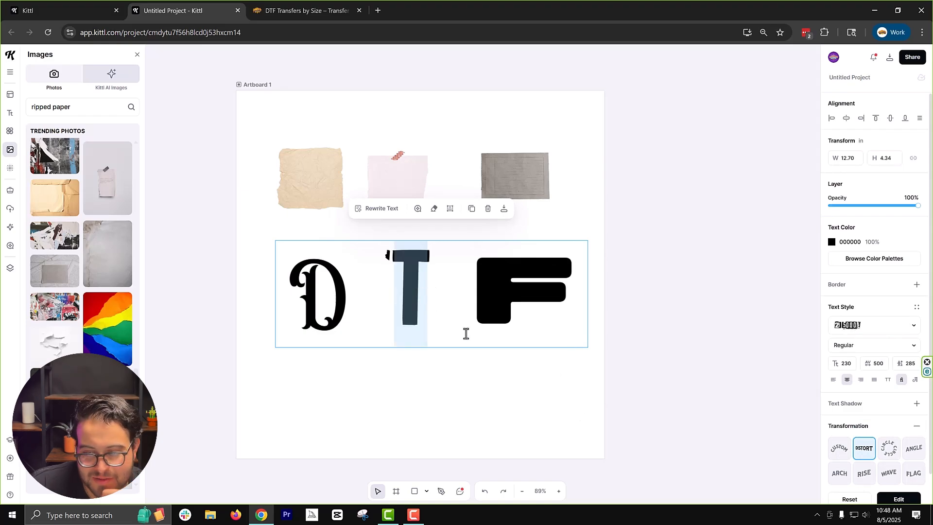
left_click(832, 242)
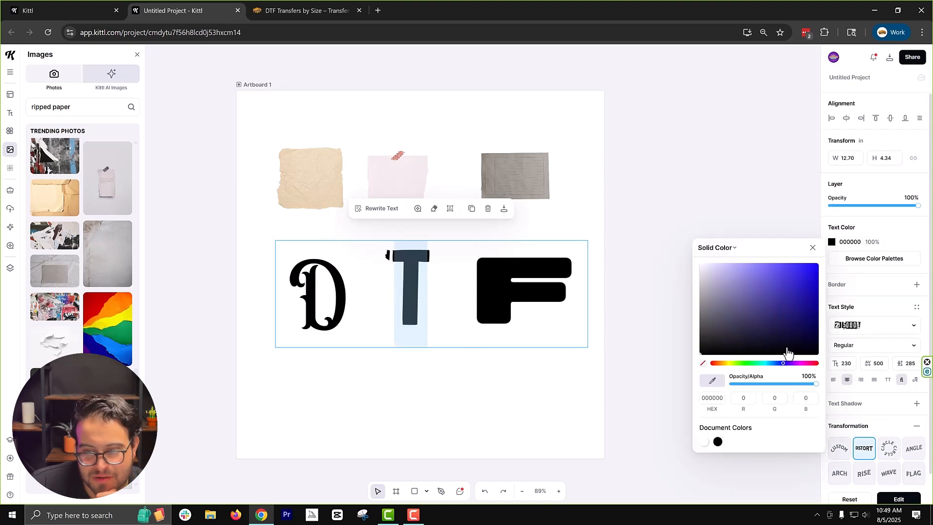
left_click_drag(808, 363, 816, 363)
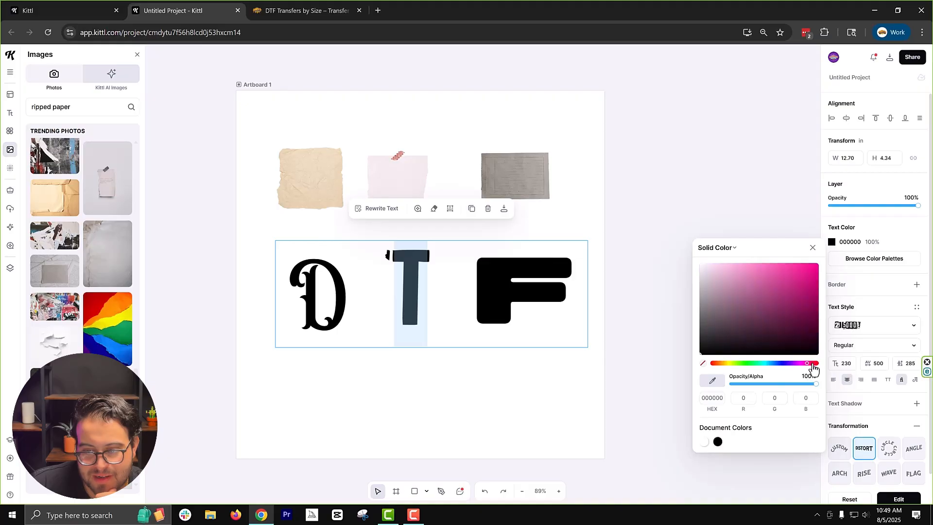
left_click(812, 271)
Step: Recolor only the D in the DTF text to bright blue, 1133F3
double_click(318, 305)
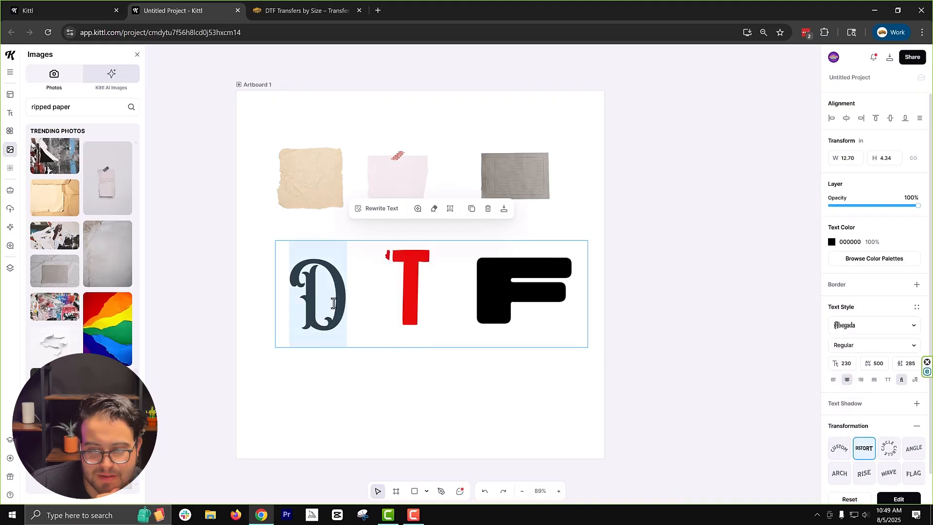
left_click(831, 242)
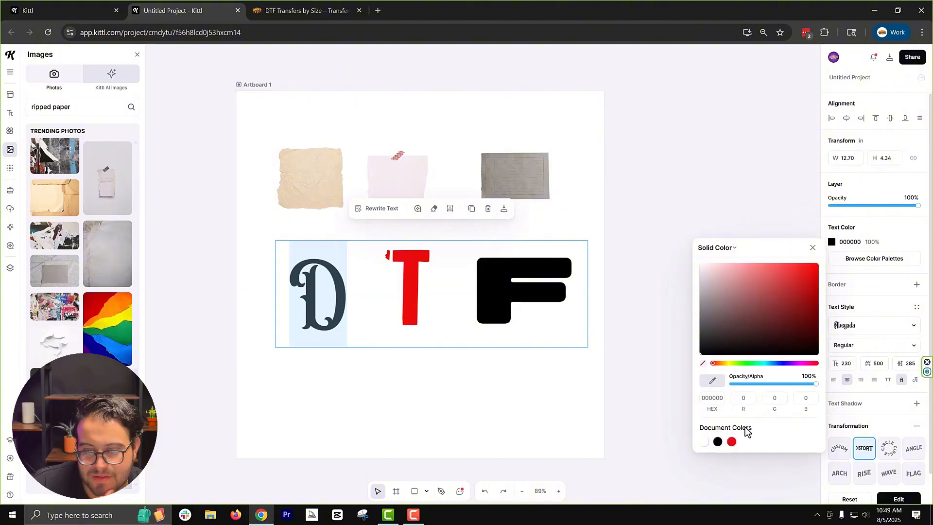
left_click_drag(715, 366, 780, 369)
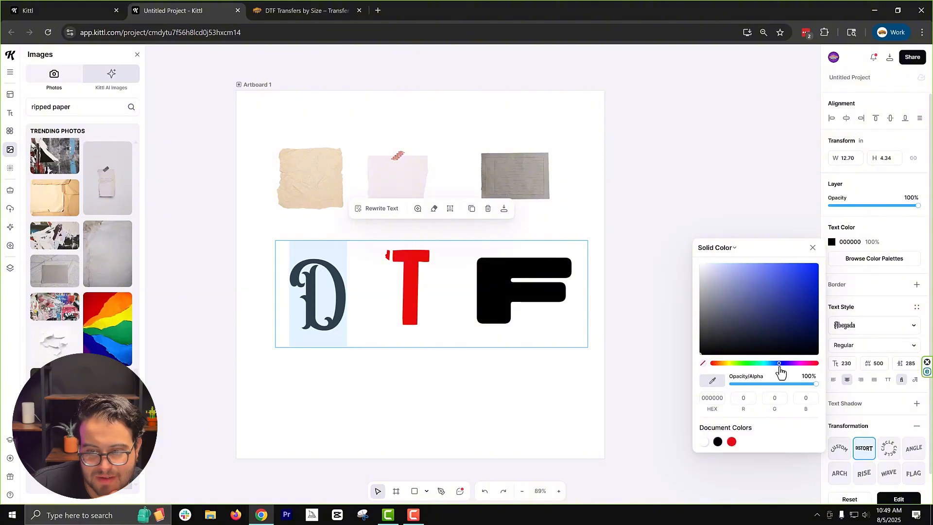
left_click(811, 270)
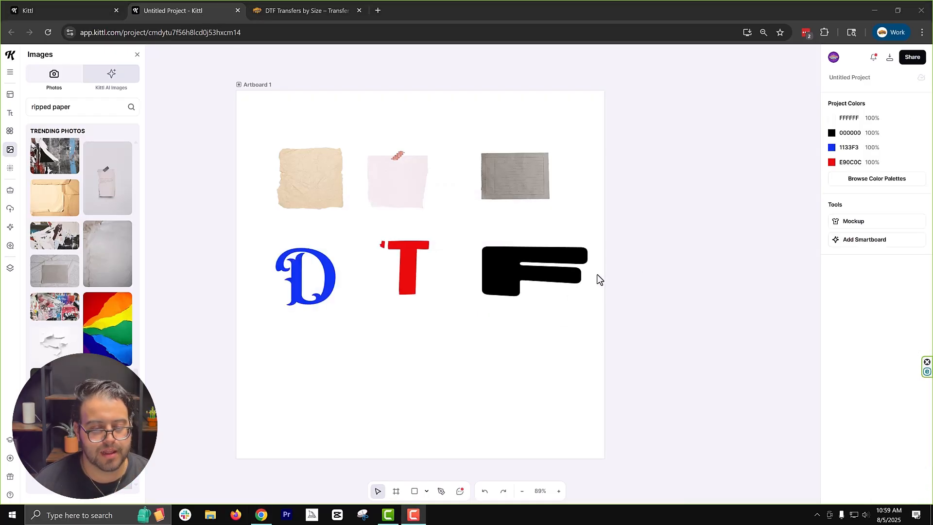
Step: Enlarge the grey paper to about 5.91 × 4.69 in and place it behind the letter F
left_click(508, 180)
left_click_drag(521, 180, 506, 201)
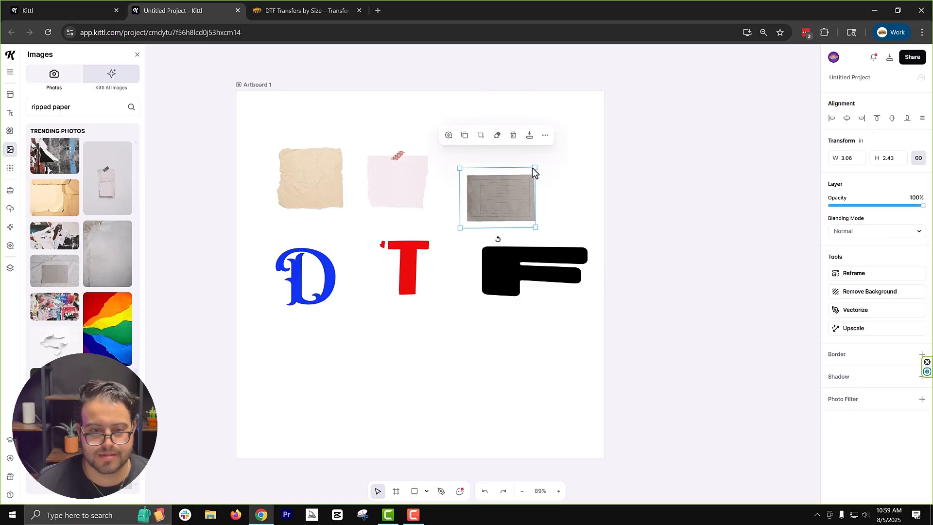
left_click_drag(533, 168, 610, 136)
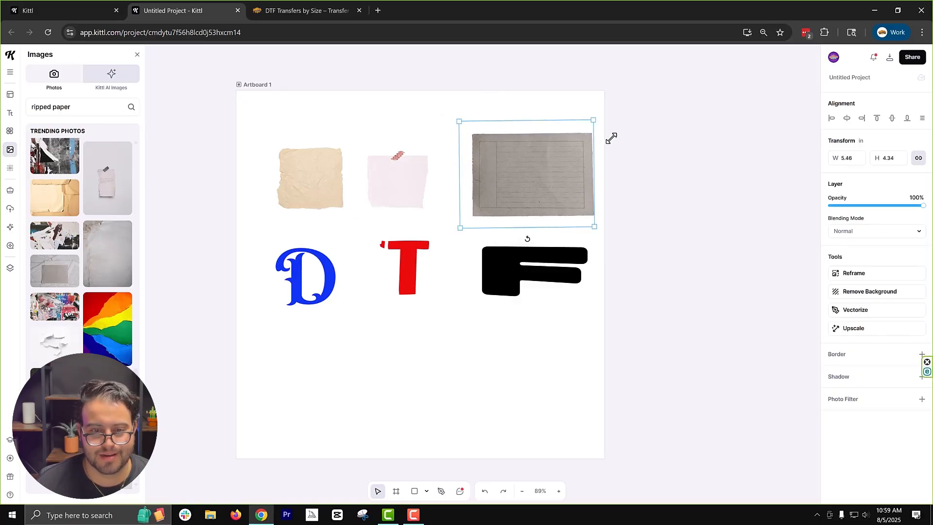
left_click(580, 191)
left_click(606, 443)
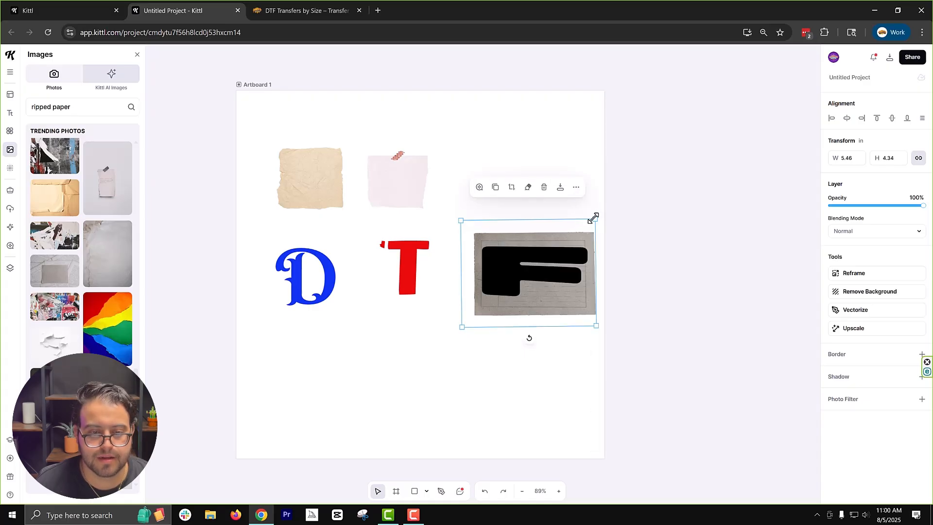
left_click_drag(593, 218, 567, 236)
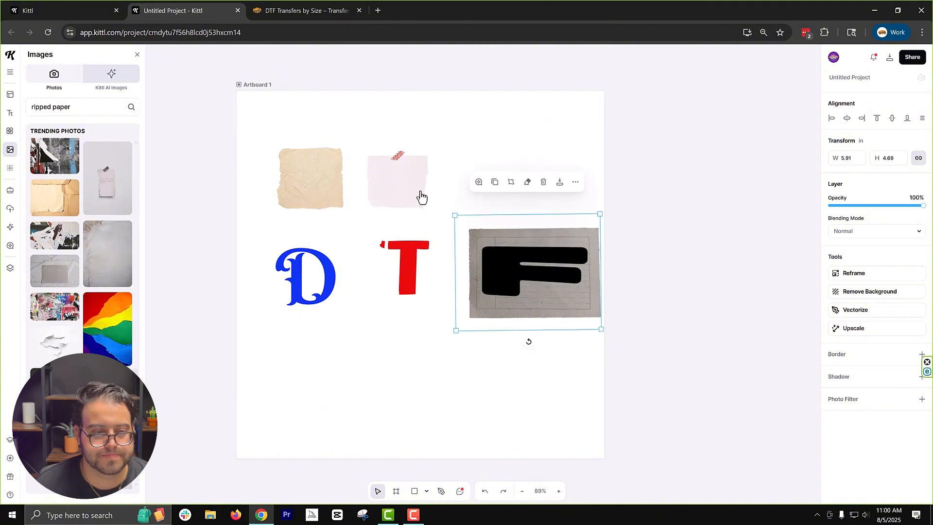
Step: Enlarge the pink taped paper to about 4.45 × 4.22 in and place it behind the letter T
left_click_drag(420, 196, 426, 270)
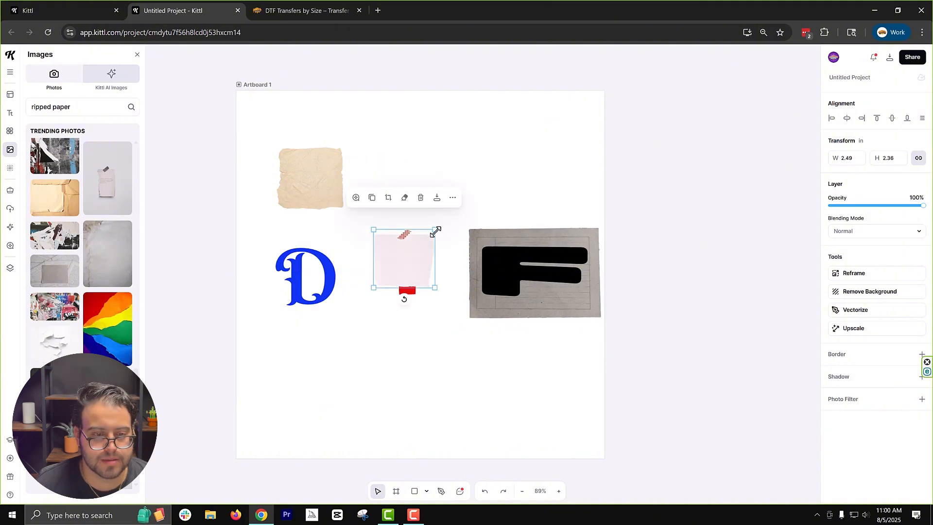
left_click_drag(434, 229, 457, 193)
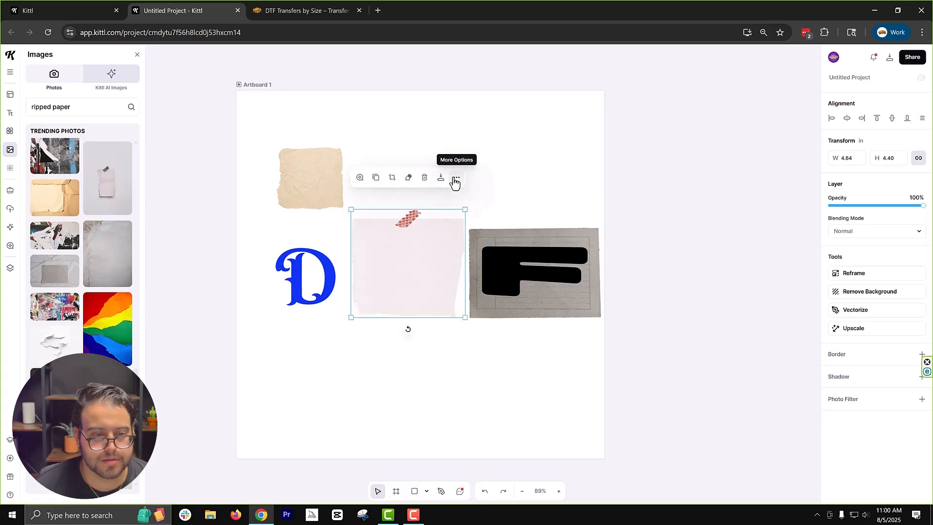
left_click(456, 178)
left_click(481, 439)
left_click_drag(351, 209, 356, 213)
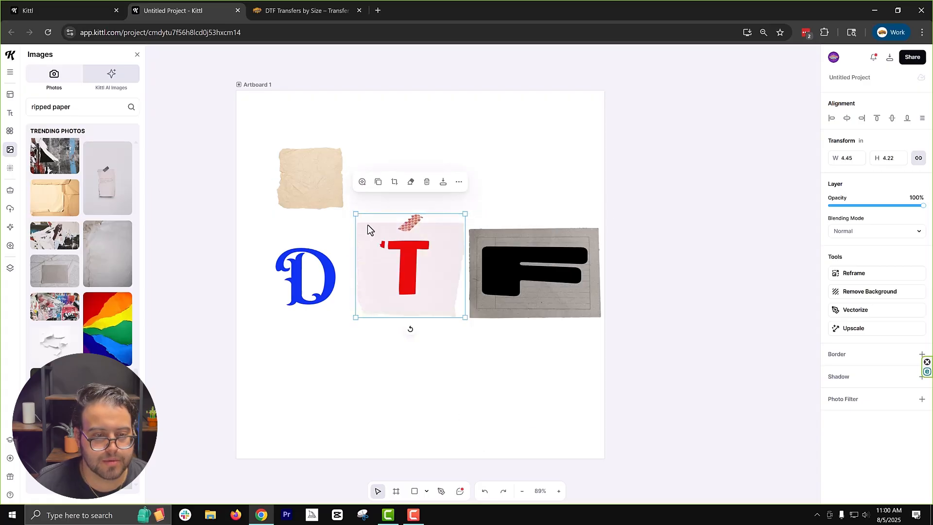
Step: Enlarge the beige paper to about 4.88 × 4.76 in behind the D, and shrink the pink paper to about 3.95 × 3.74 in
left_click(326, 184)
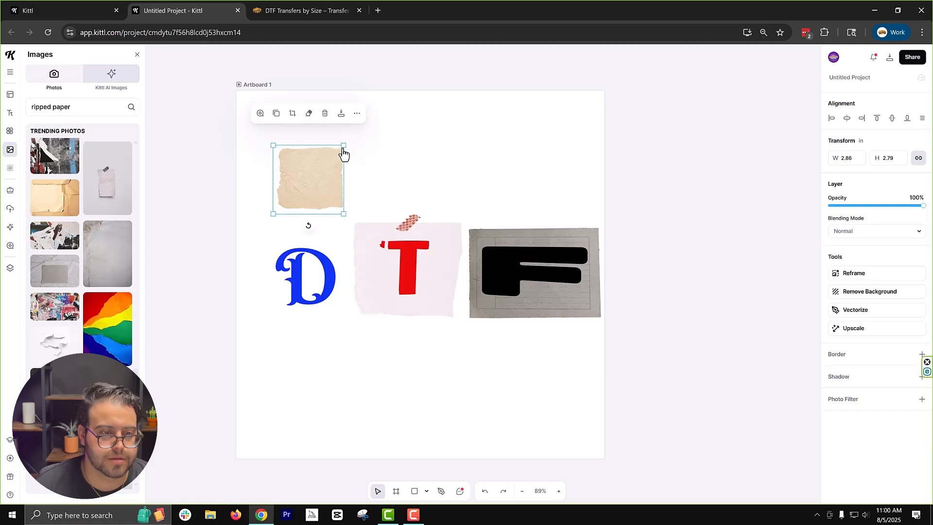
left_click_drag(343, 146, 422, 125)
left_click_drag(380, 179, 335, 299)
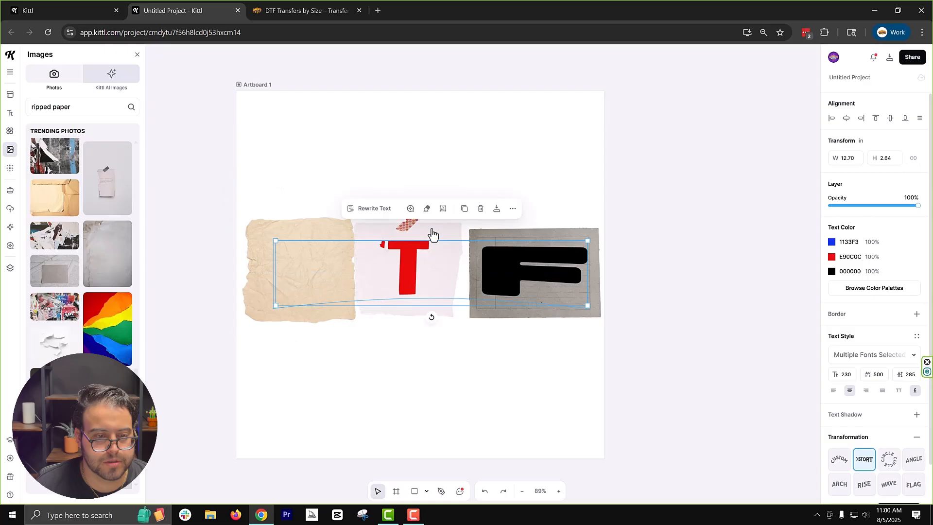
left_click(431, 227)
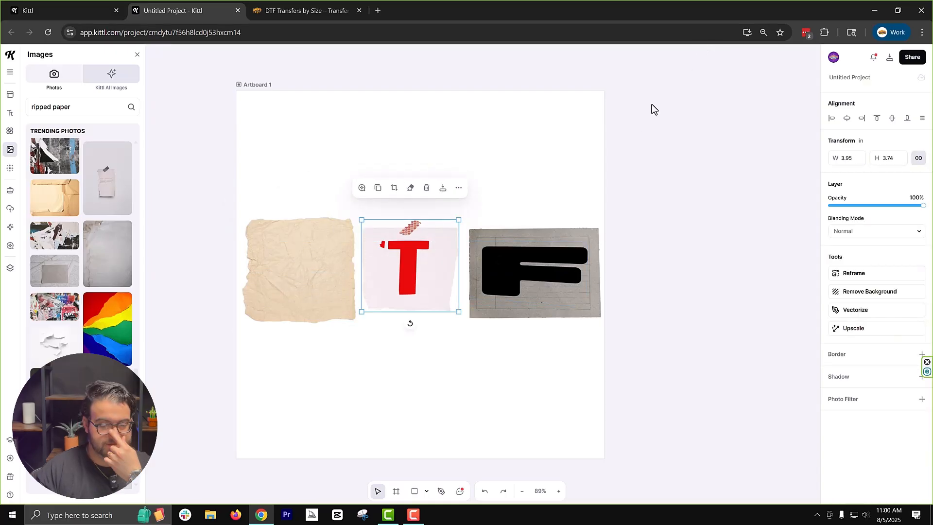
right_click(352, 272)
left_click(416, 443)
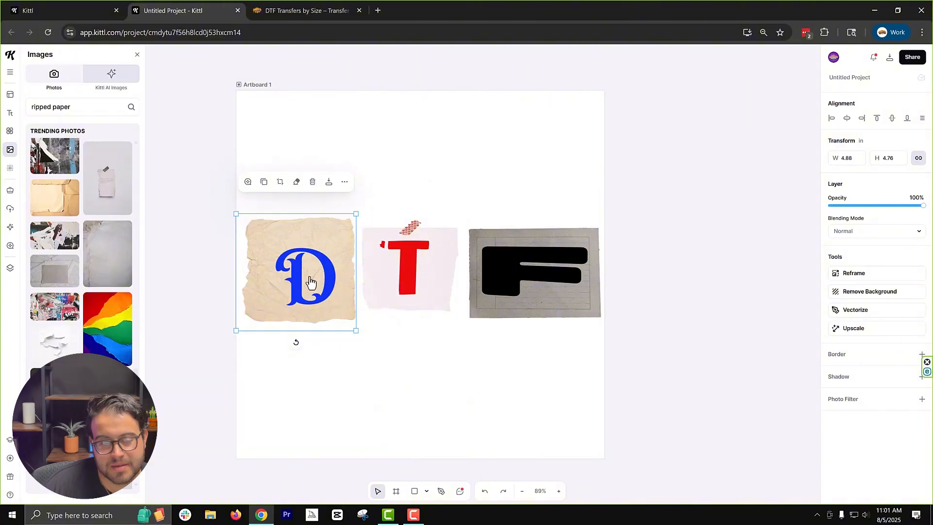
left_click(347, 299)
left_click(348, 299)
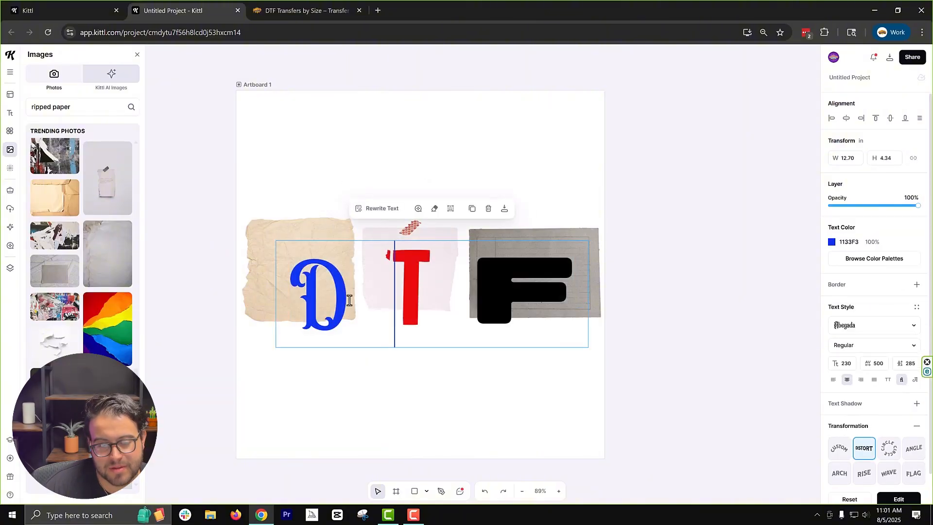
left_click(360, 433)
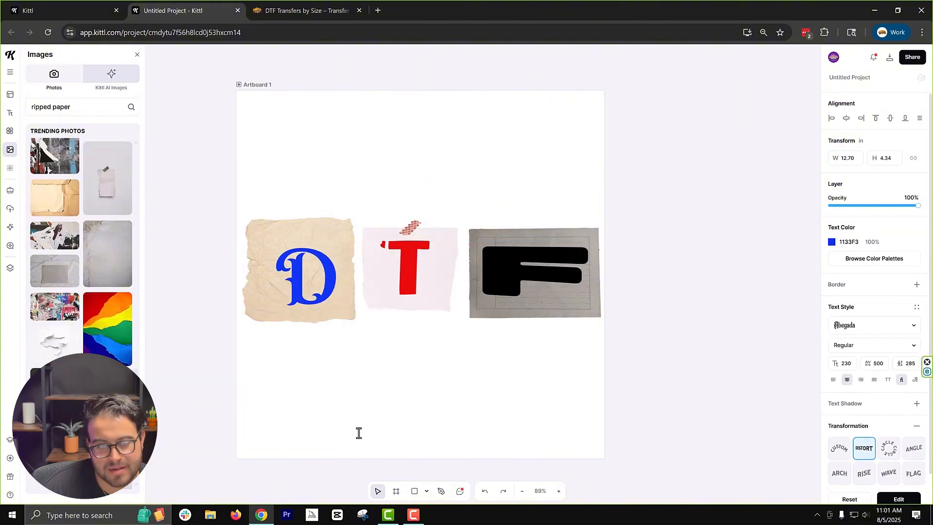
Step: Try the Ancial typeface on only the F in the DTF text, settling on the Angst font
left_click(336, 285)
left_click(537, 287)
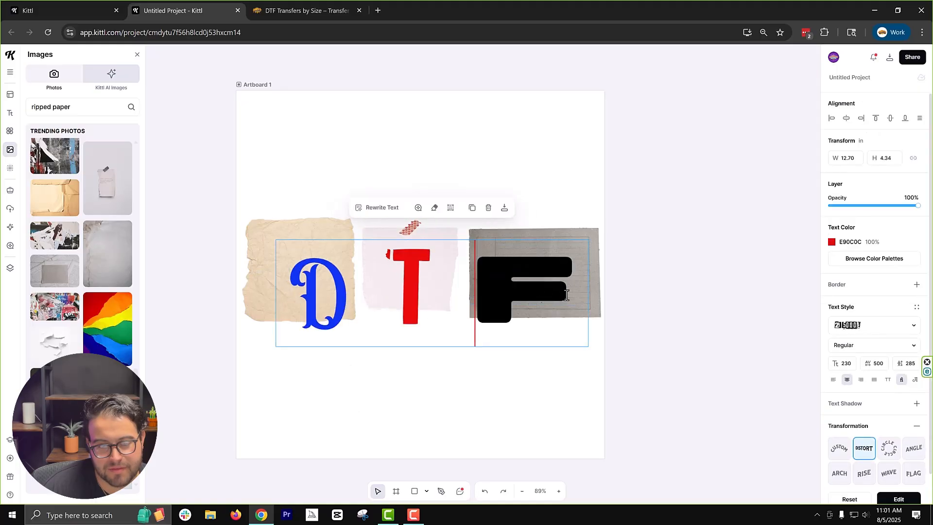
left_click_drag(571, 290, 509, 293)
left_click(886, 334)
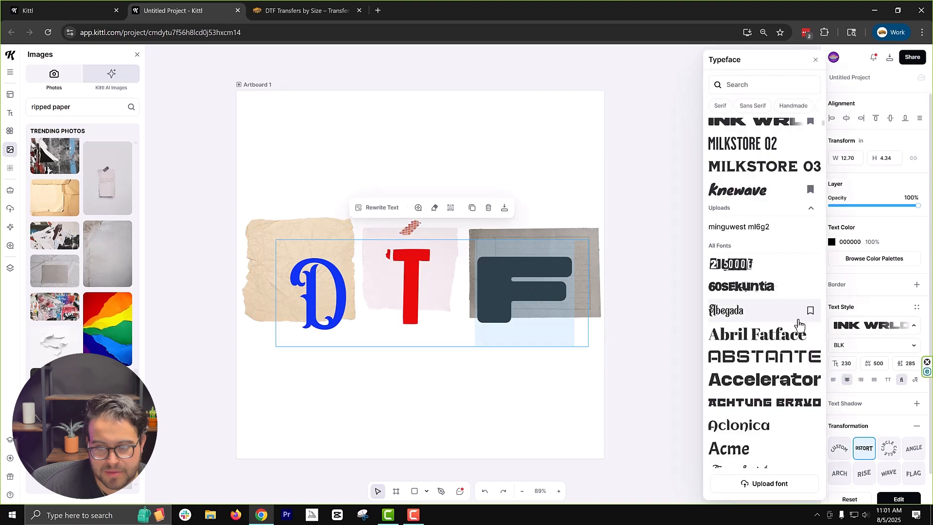
scroll(755, 260, "down", 5)
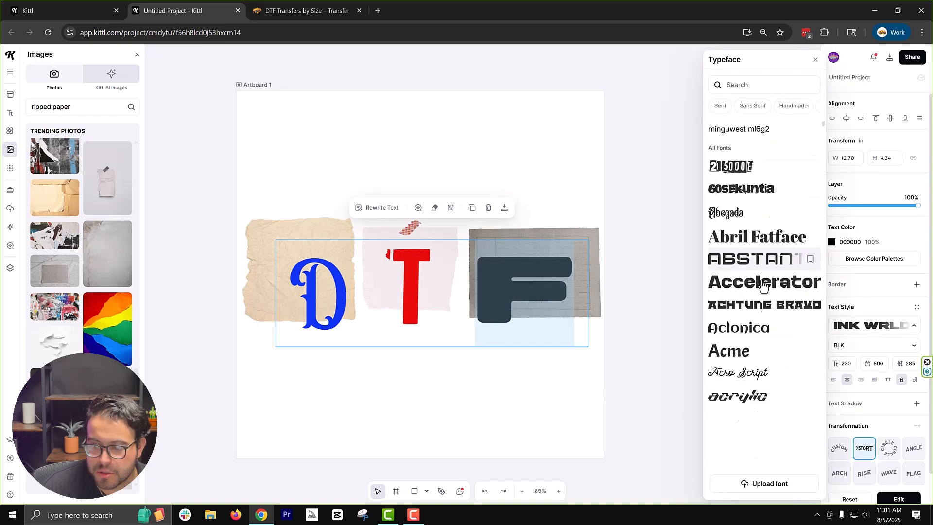
scroll(748, 311, "down", 5)
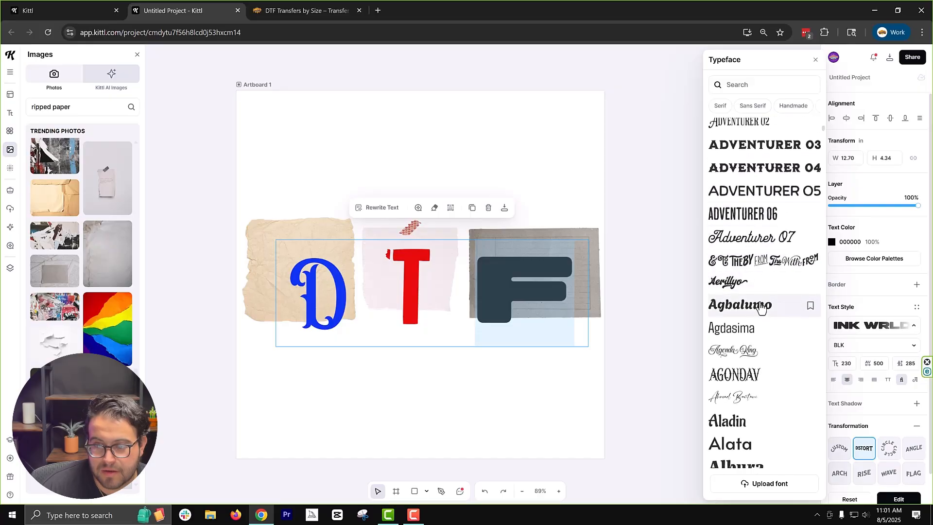
scroll(766, 342, "down", 2)
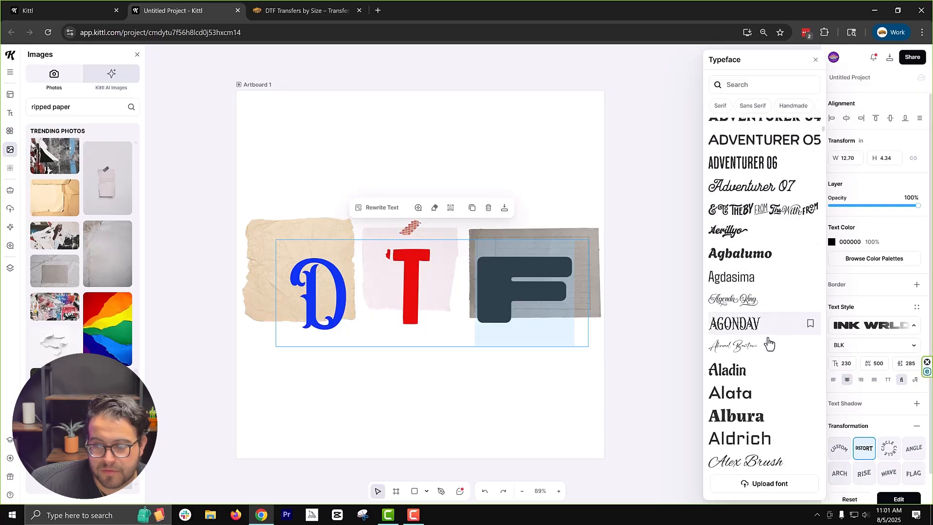
scroll(762, 333, "down", 4)
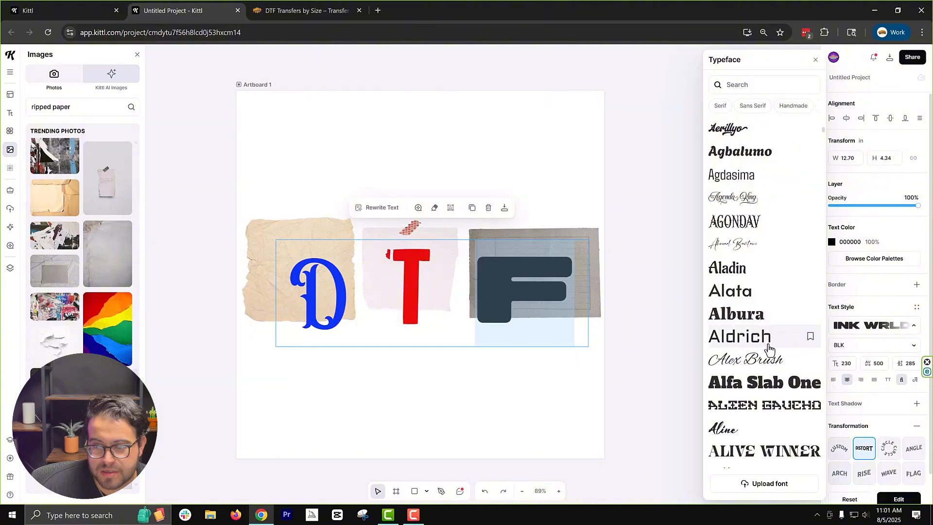
scroll(768, 330, "down", 5)
scroll(771, 339, "down", 1)
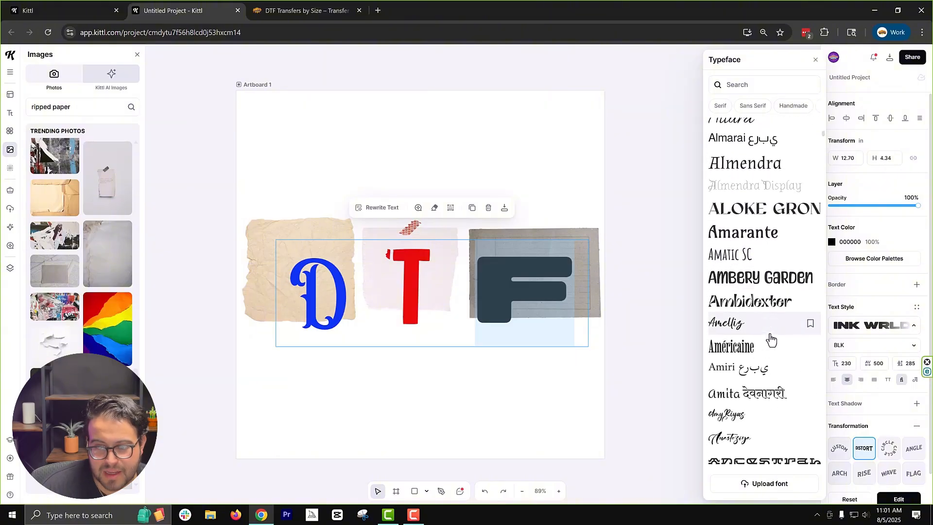
scroll(771, 340, "down", 1)
scroll(773, 362, "down", 2)
scroll(773, 379, "down", 1)
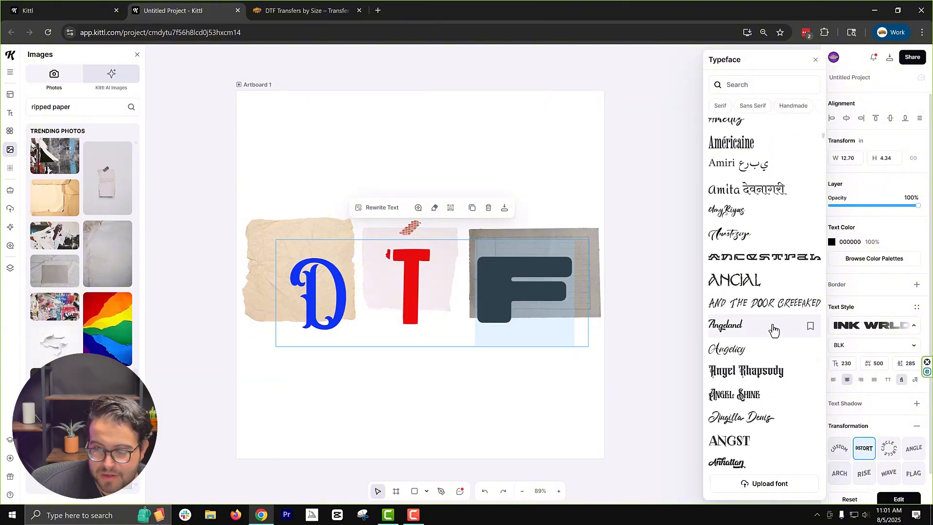
left_click(763, 281)
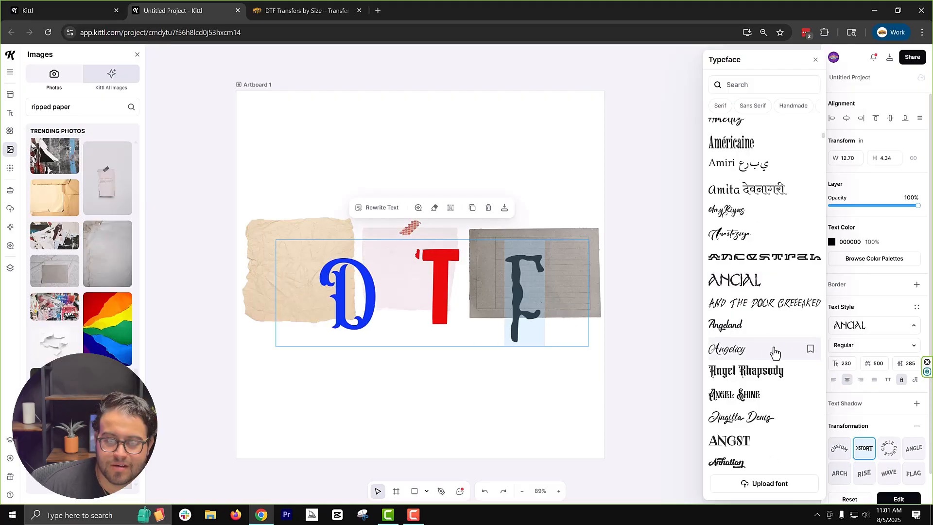
left_click(742, 438)
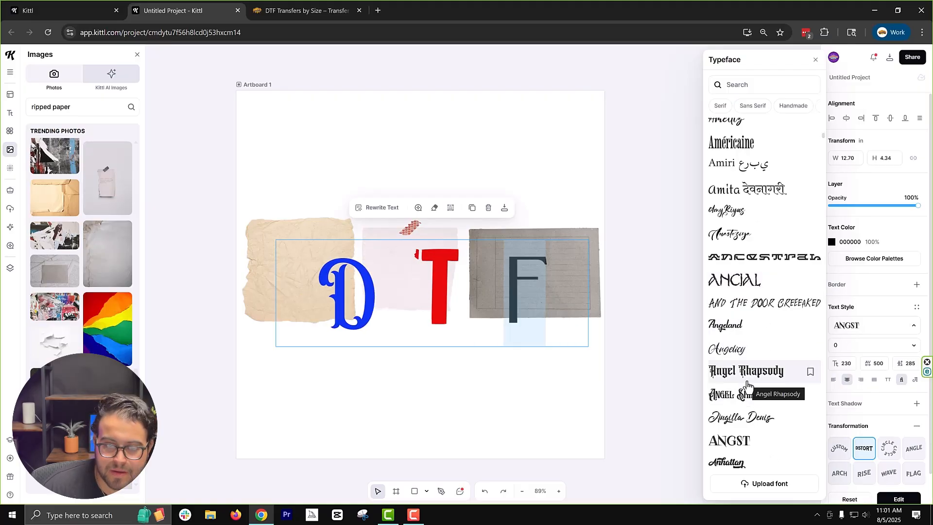
Step: Change only the letter D in the DTF text to the And The Door Creeeaked font
double_click(380, 300)
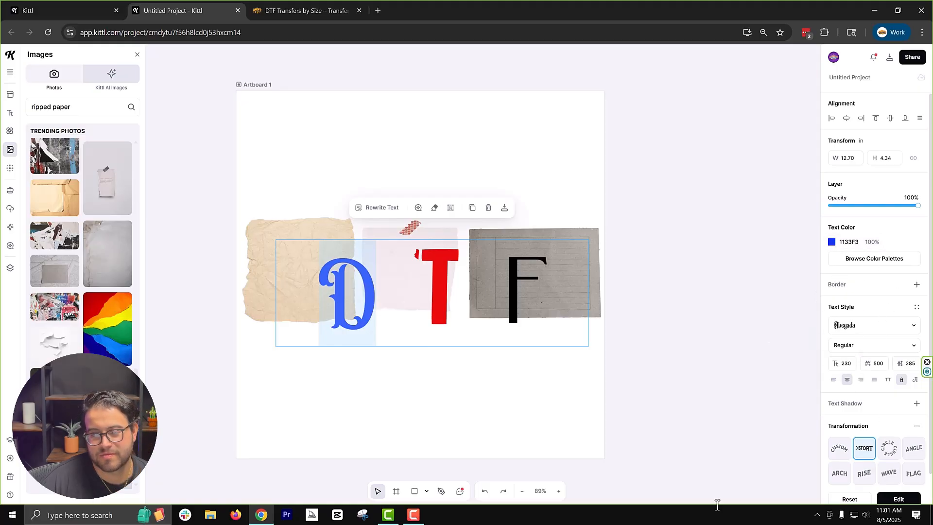
left_click(855, 325)
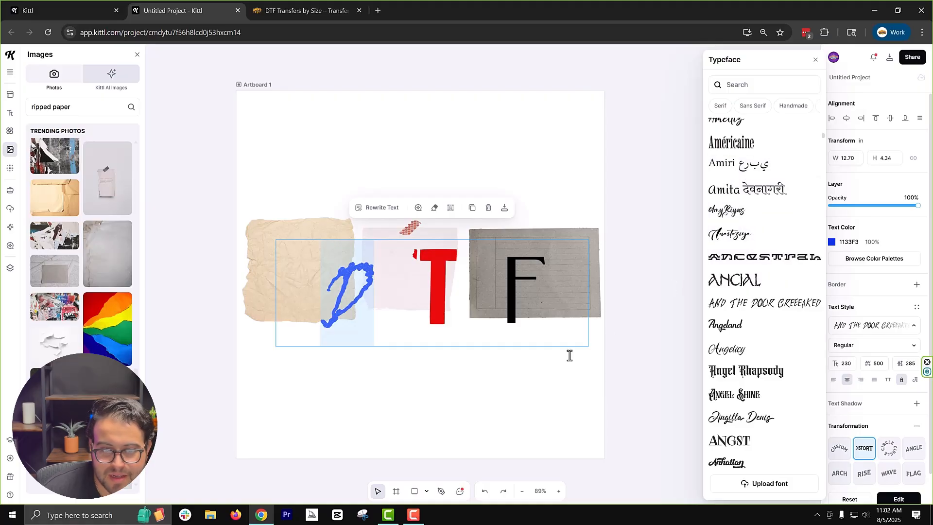
left_click(536, 372)
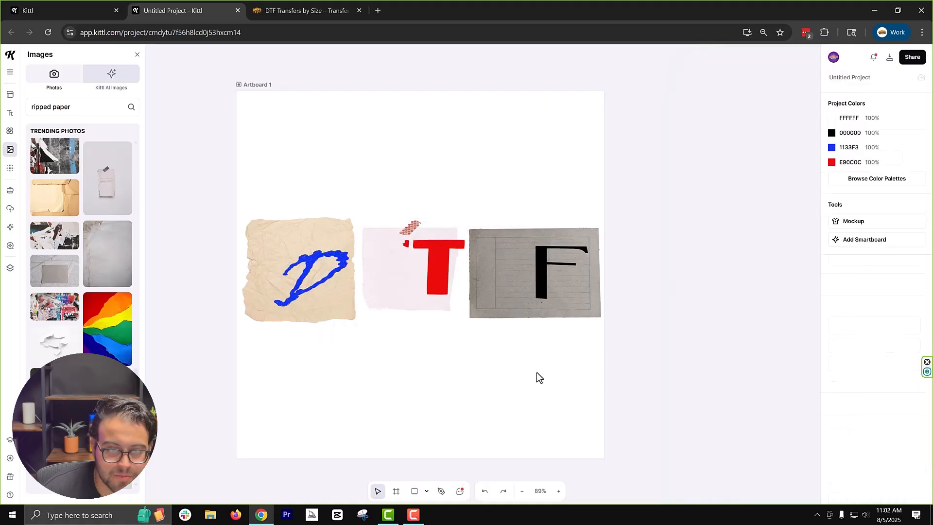
Step: Shift the DTF text slightly left and up so each letter sits centered on its own paper
left_click(448, 262)
left_click_drag(447, 263, 425, 254)
left_click(481, 391)
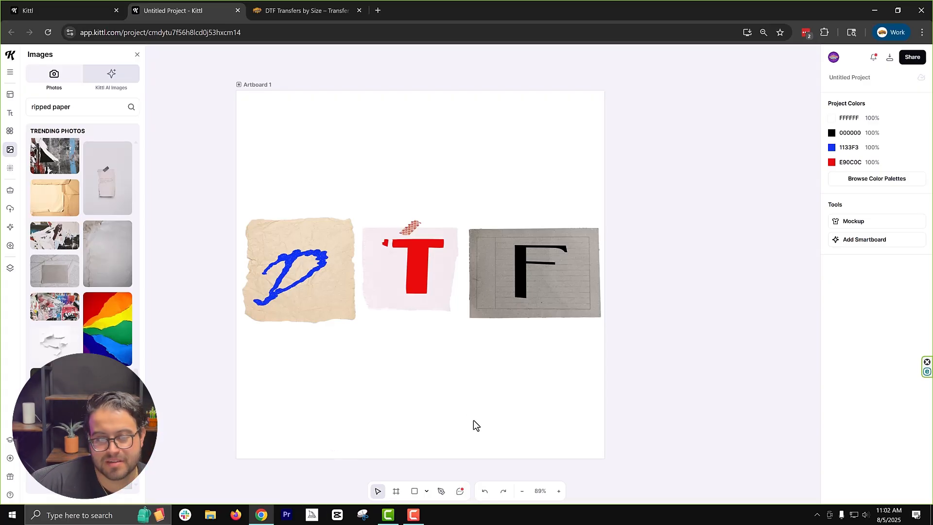
left_click(890, 58)
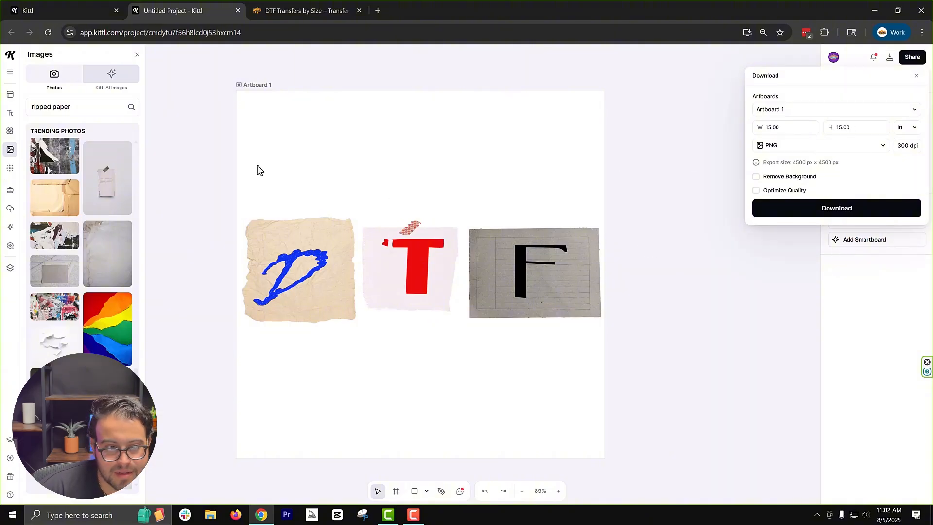
left_click_drag(257, 168, 608, 406)
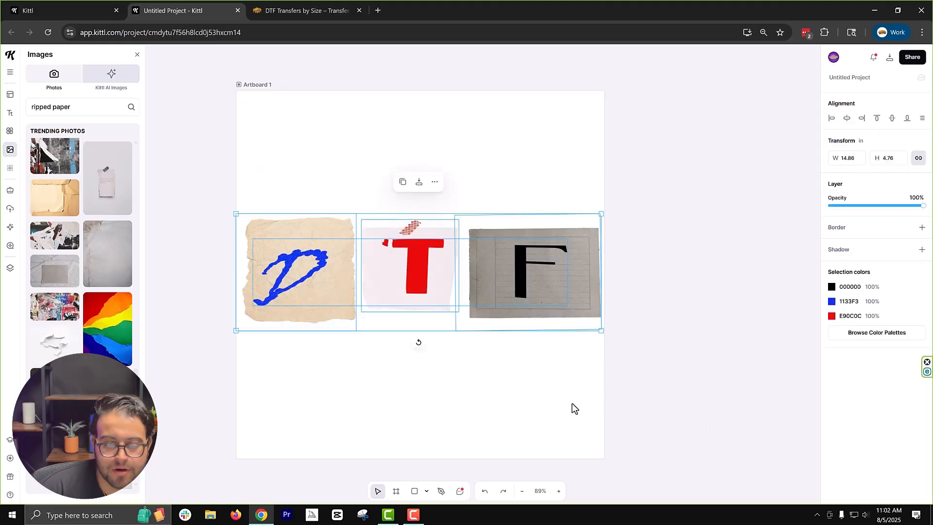
left_click(548, 394)
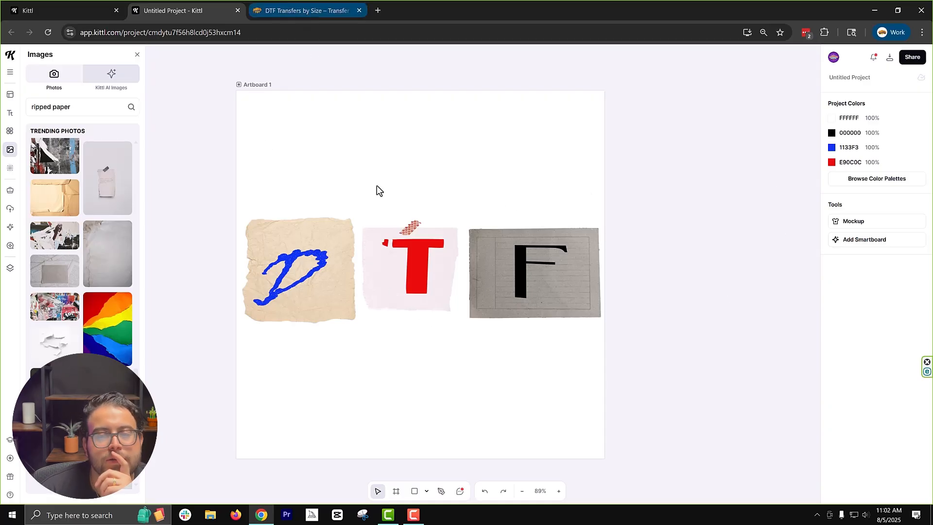
Step: Export Artboard 1 as a 15 × 15 in, 300 dpi PNG with background removed and quality optimized, saved in Downloads as "Ransom DTF"
left_click(891, 58)
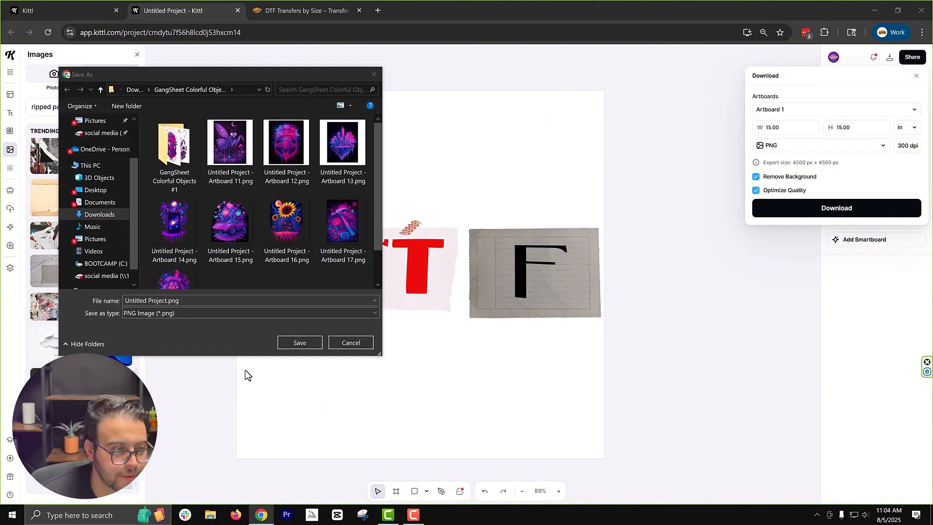
left_click(104, 214)
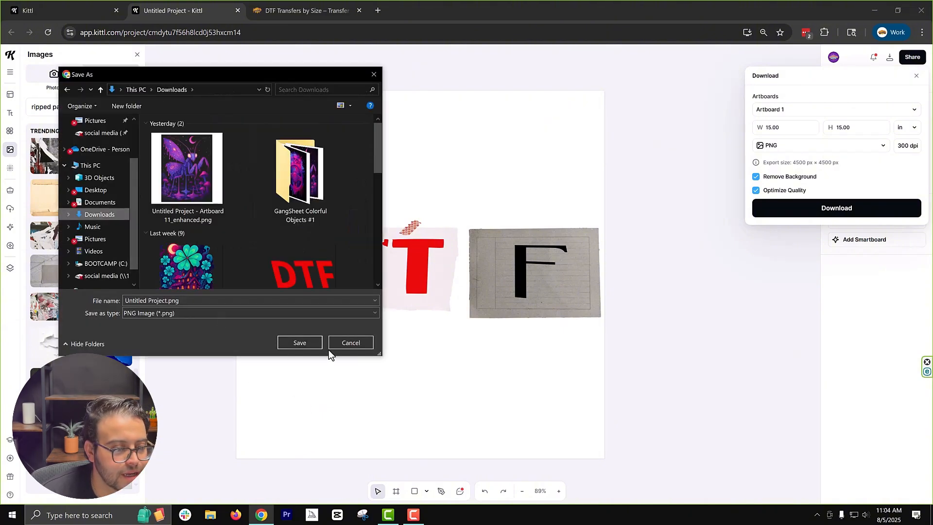
left_click(300, 342)
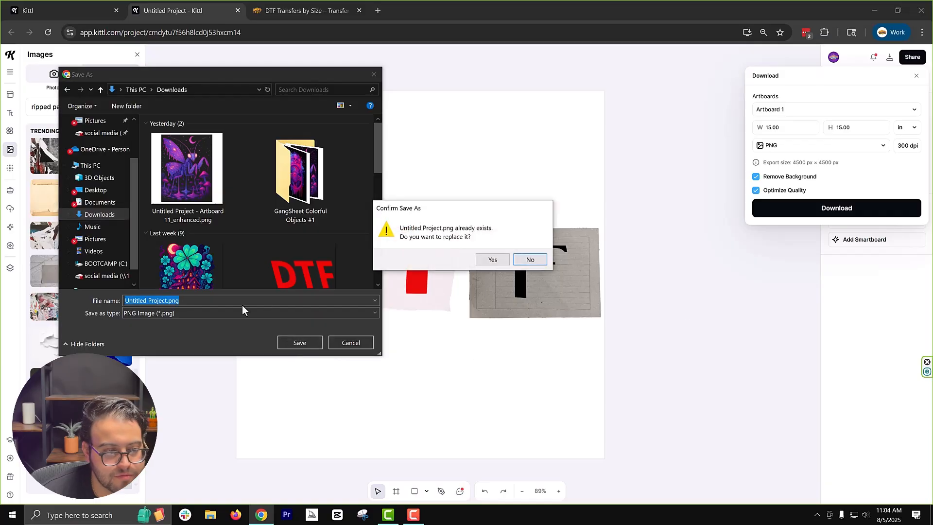
left_click(530, 260)
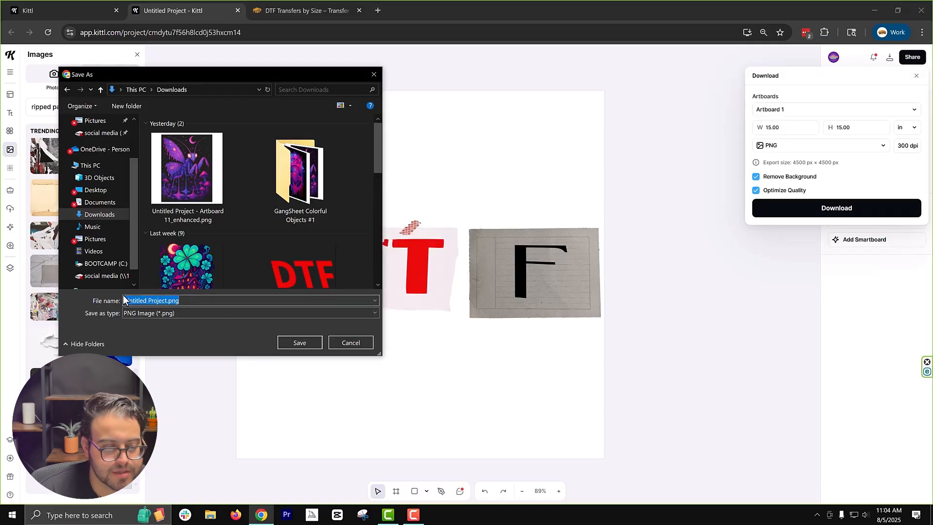
type("Ran")
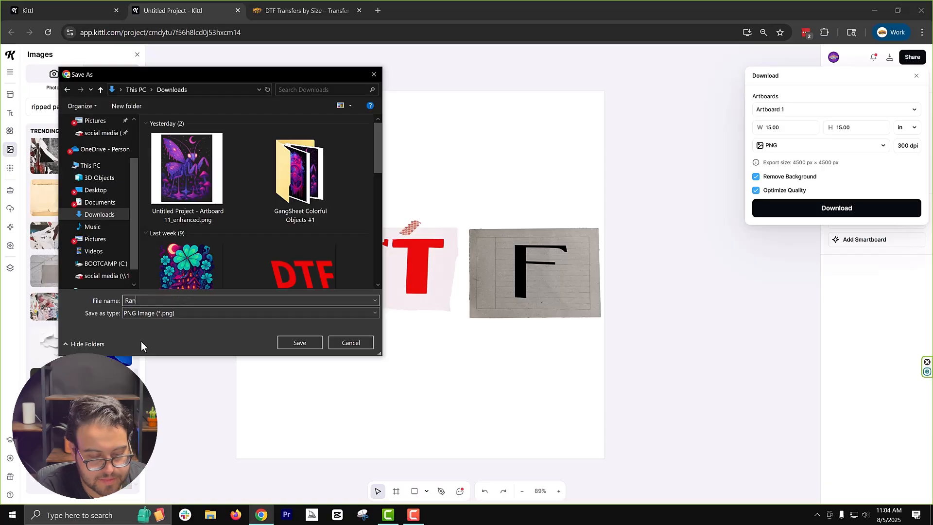
type("som DTF")
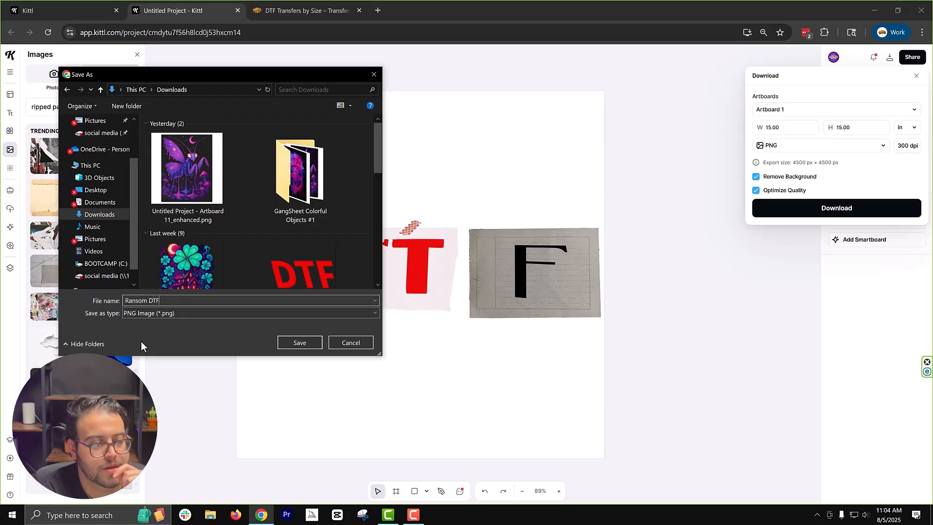
key("Return")
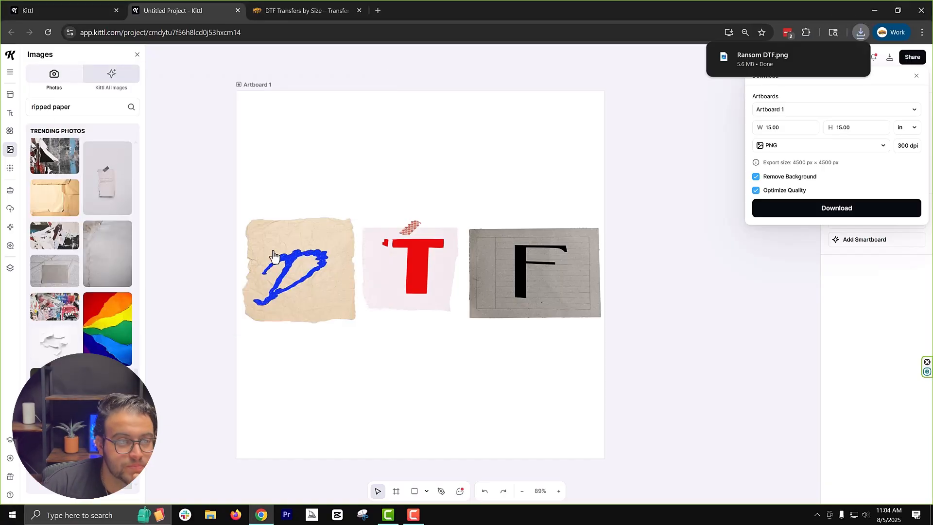
Step: Switch to the Transfer Superstars DTF Transfers by Size page and upload Ransom DTF.png from Downloads
left_click(311, 10)
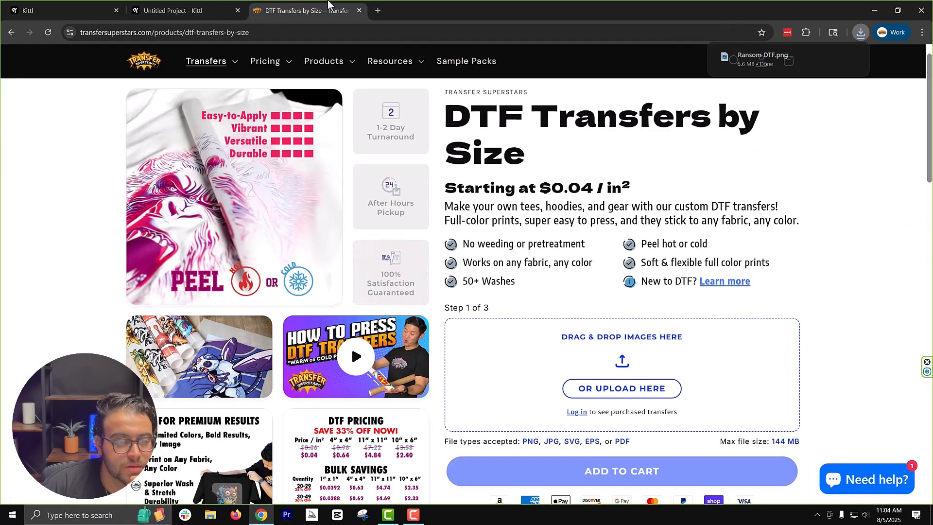
left_click(664, 394)
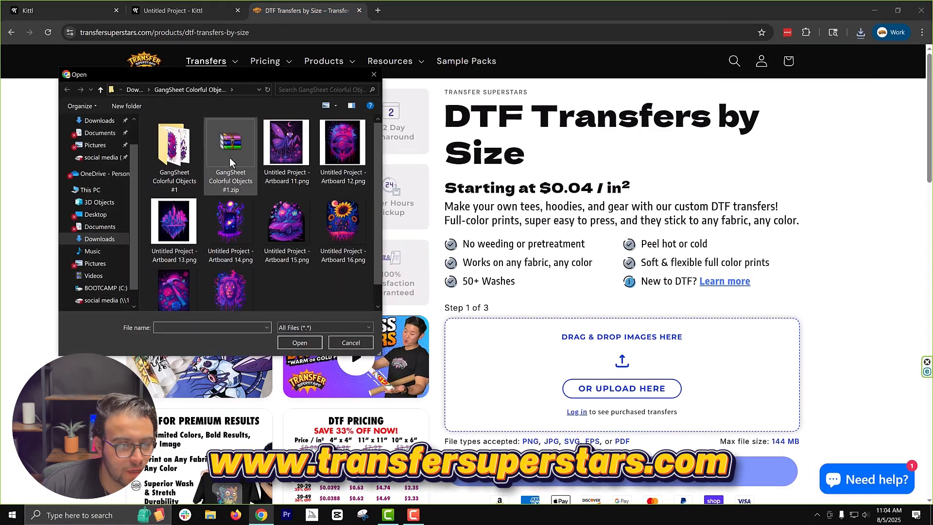
left_click(100, 239)
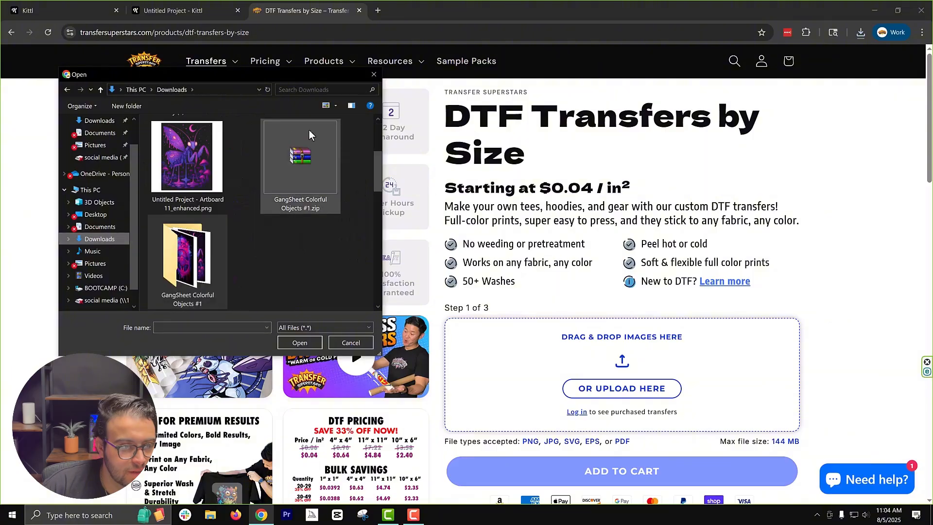
scroll(236, 220, "down", 10)
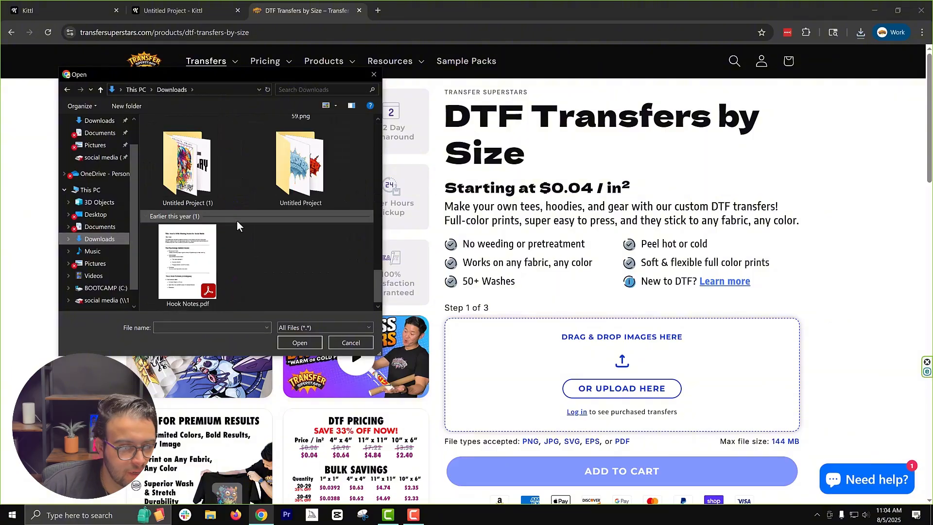
scroll(237, 220, "up", 10)
left_click(220, 174)
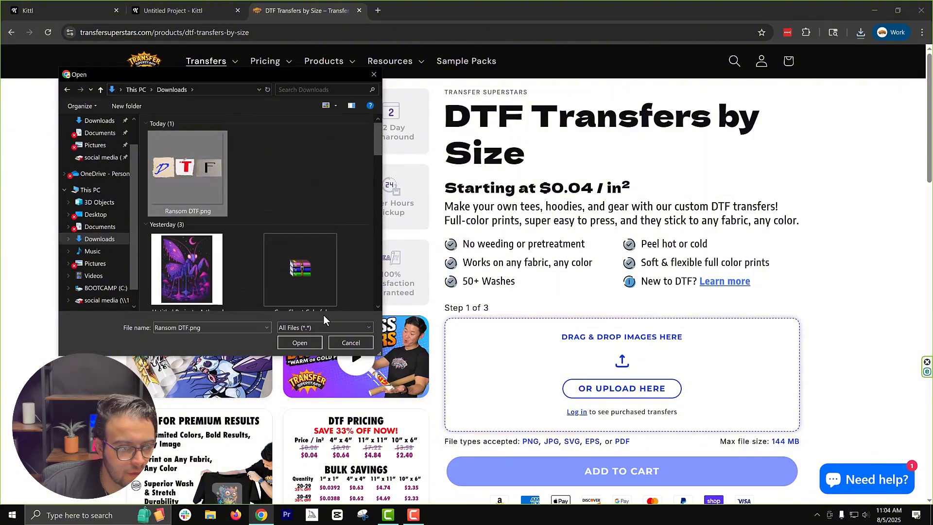
left_click(300, 342)
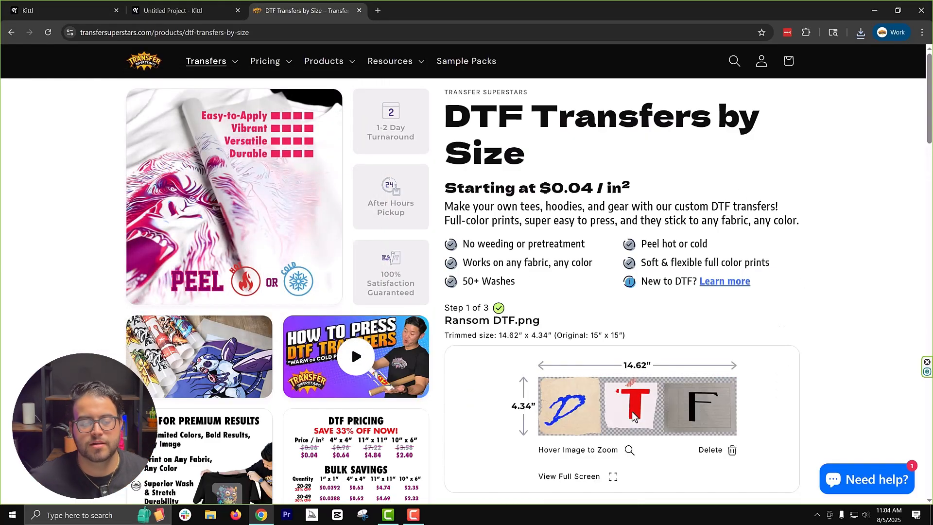
Step: Examine the uploaded design's zoomed preview, trimmed size, quantity pricing and shipping methods on the product page
mouse_move(633, 408)
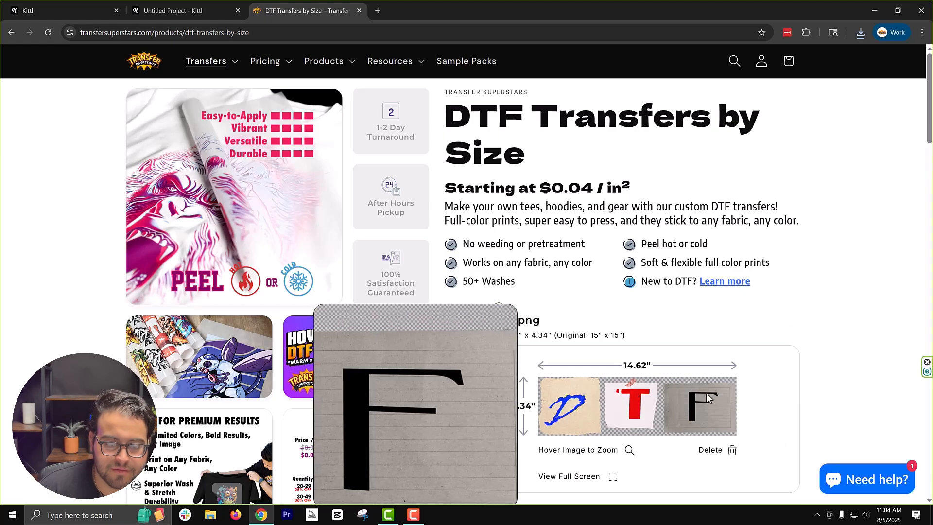
scroll(582, 420, "down", 1)
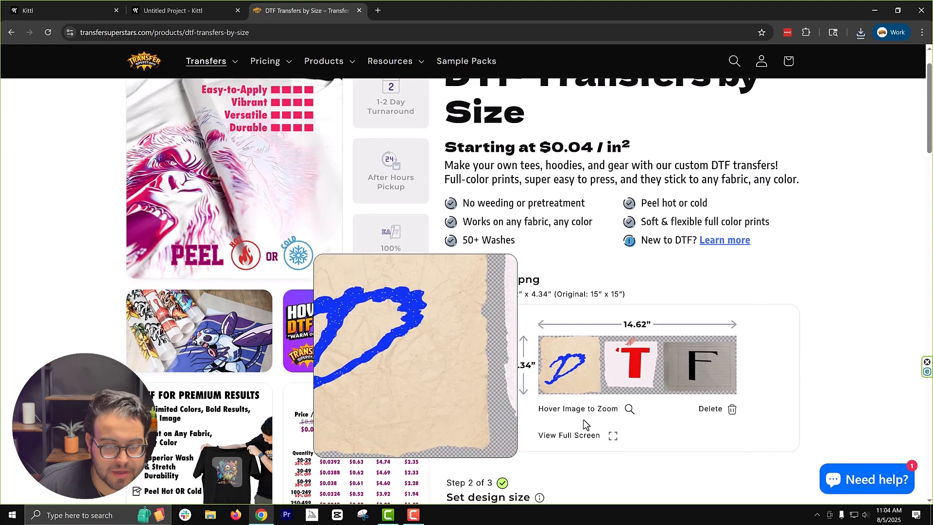
scroll(583, 421, "down", 6)
scroll(570, 407, "down", 3)
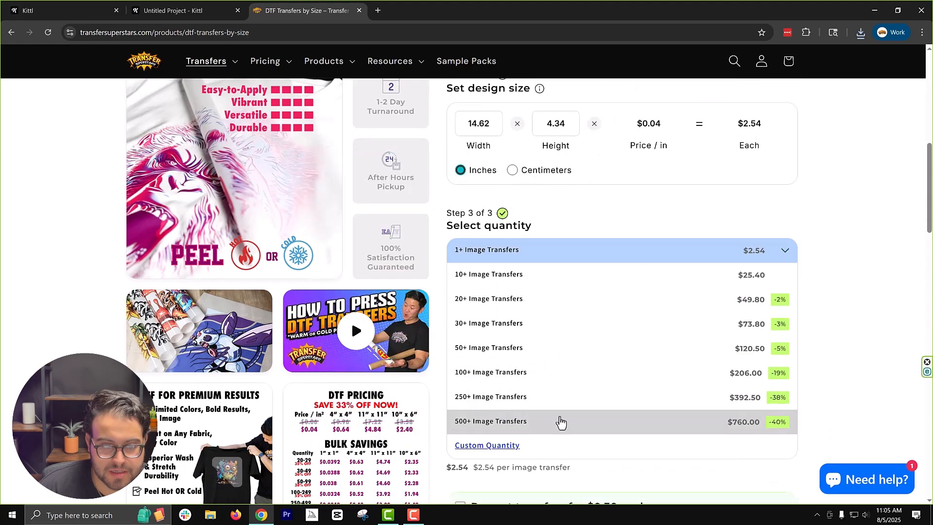
scroll(558, 251, "up", 1)
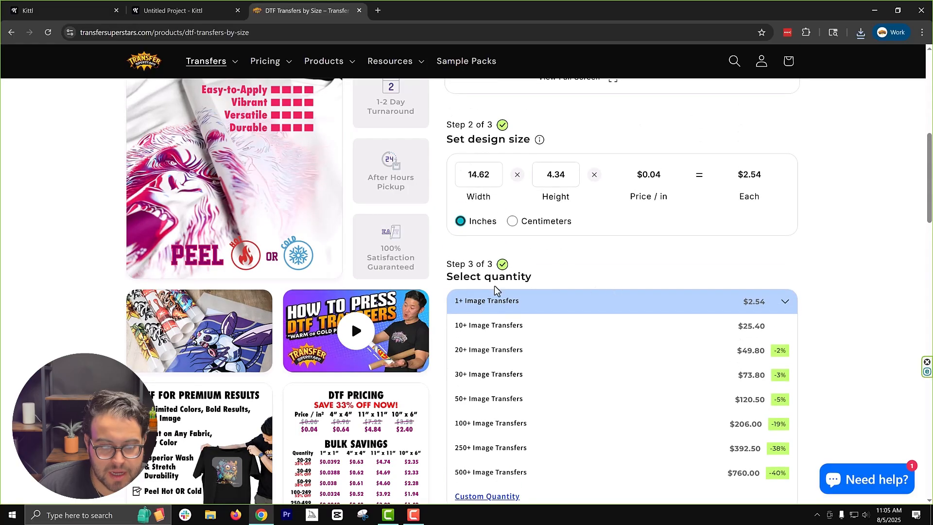
scroll(608, 292, "down", 7)
scroll(591, 337, "up", 8)
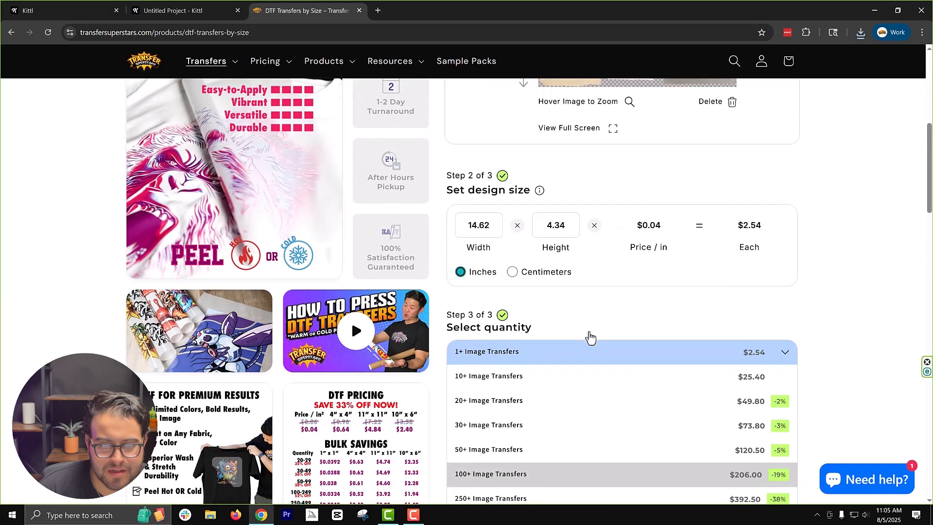
scroll(590, 337, "down", 3)
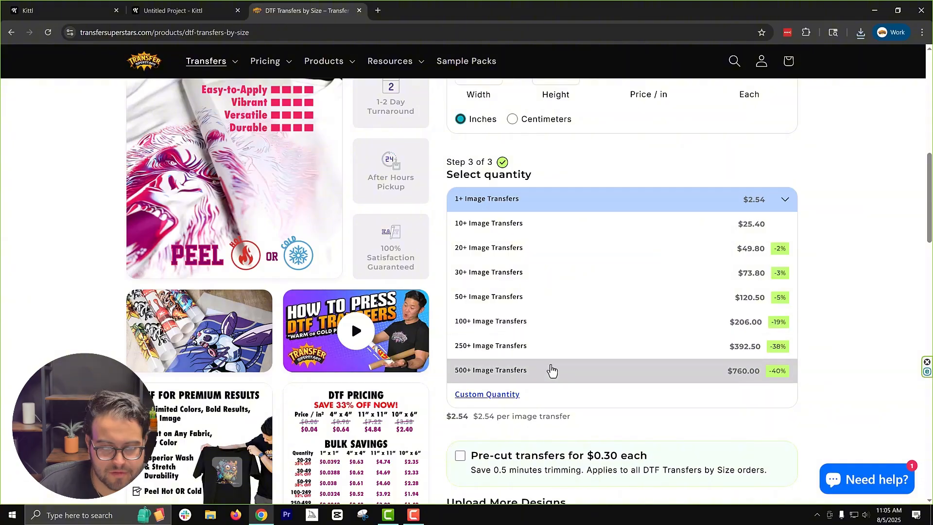
scroll(551, 370, "down", 7)
scroll(562, 349, "down", 7)
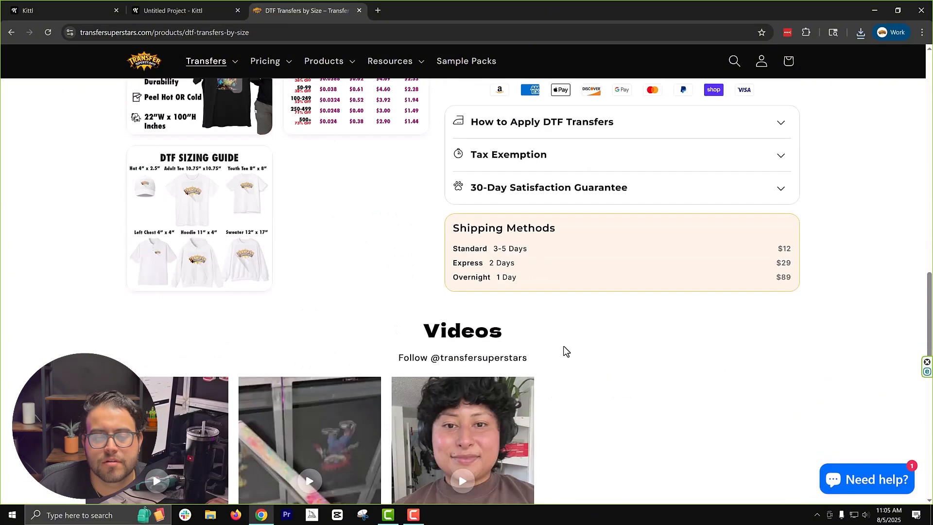
Step: Set the transfer design's width to 12 inches and add it to the cart
scroll(562, 350, "up", 19)
left_click_drag(489, 327, 449, 329)
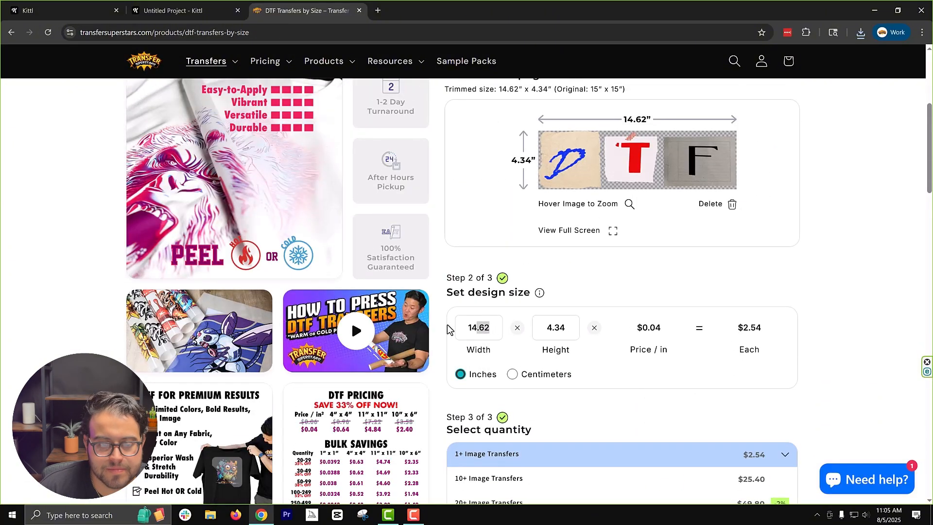
type("12")
scroll(557, 433, "down", 2)
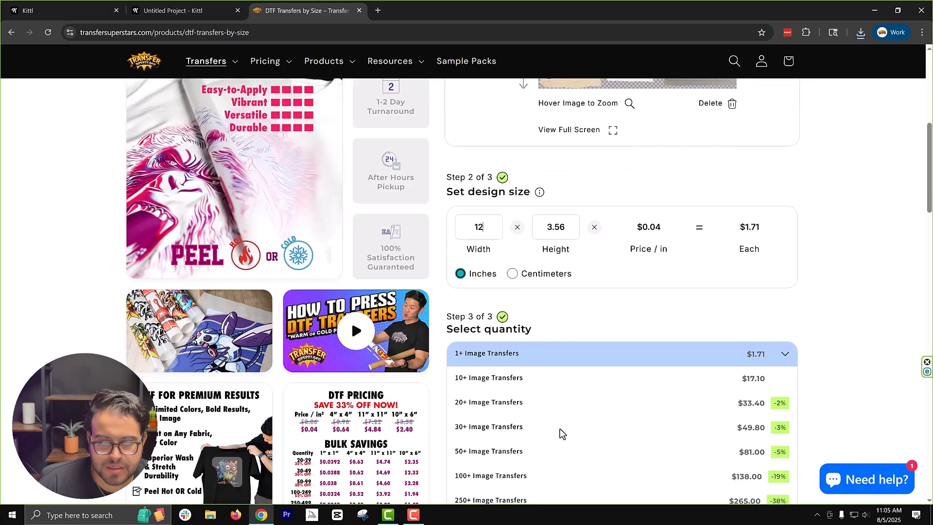
scroll(602, 316, "down", 2)
scroll(602, 317, "down", 6)
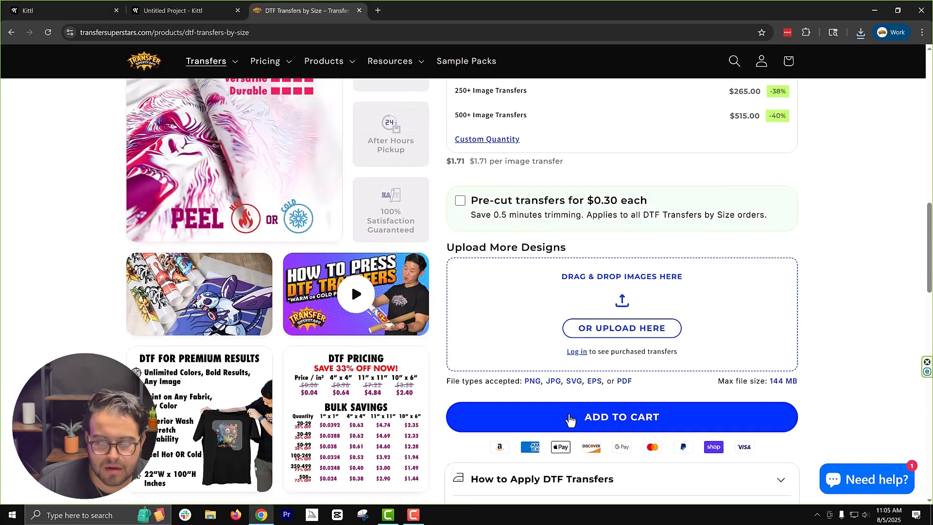
left_click(604, 427)
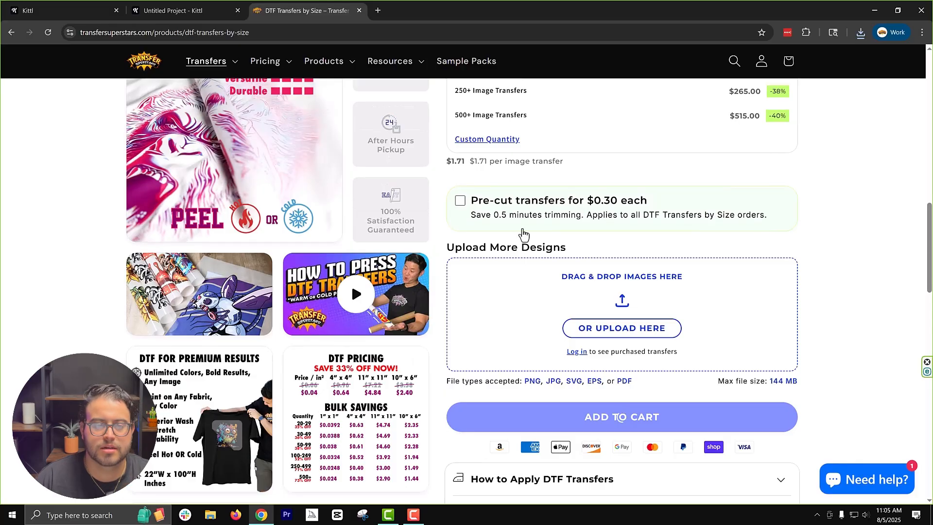